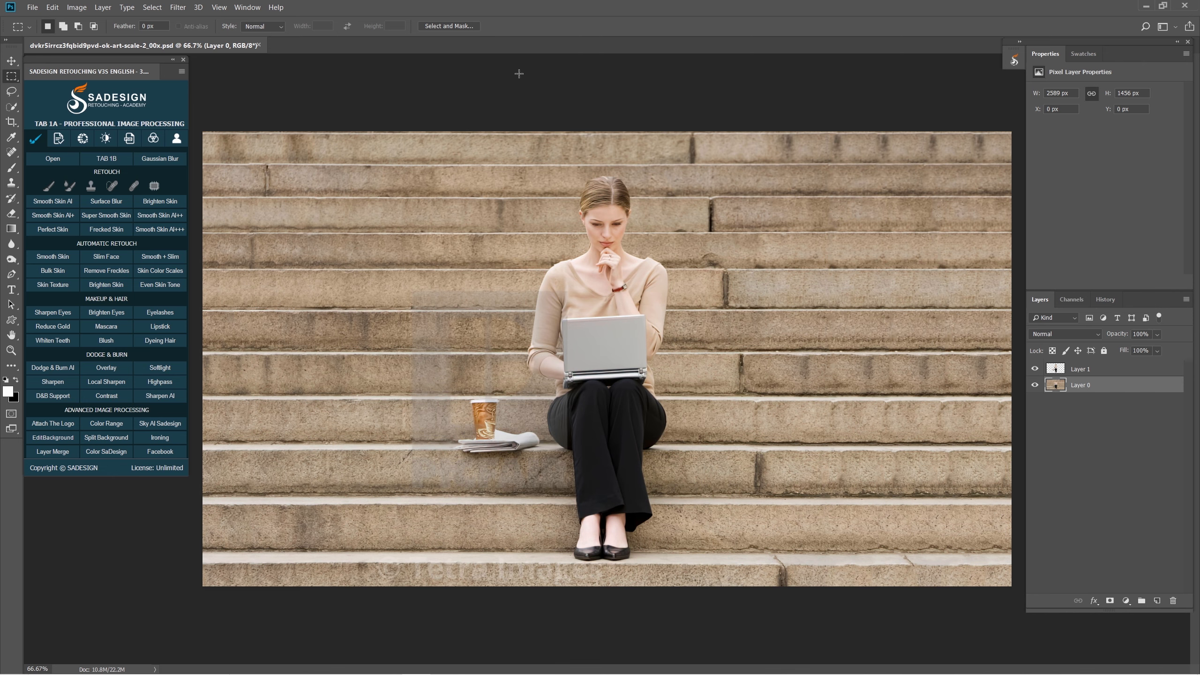
- Add a new empty layer above Layer 0 and open the Vanishing Point filter on it
{"action": "left_click", "coordinate": [1034, 386]}
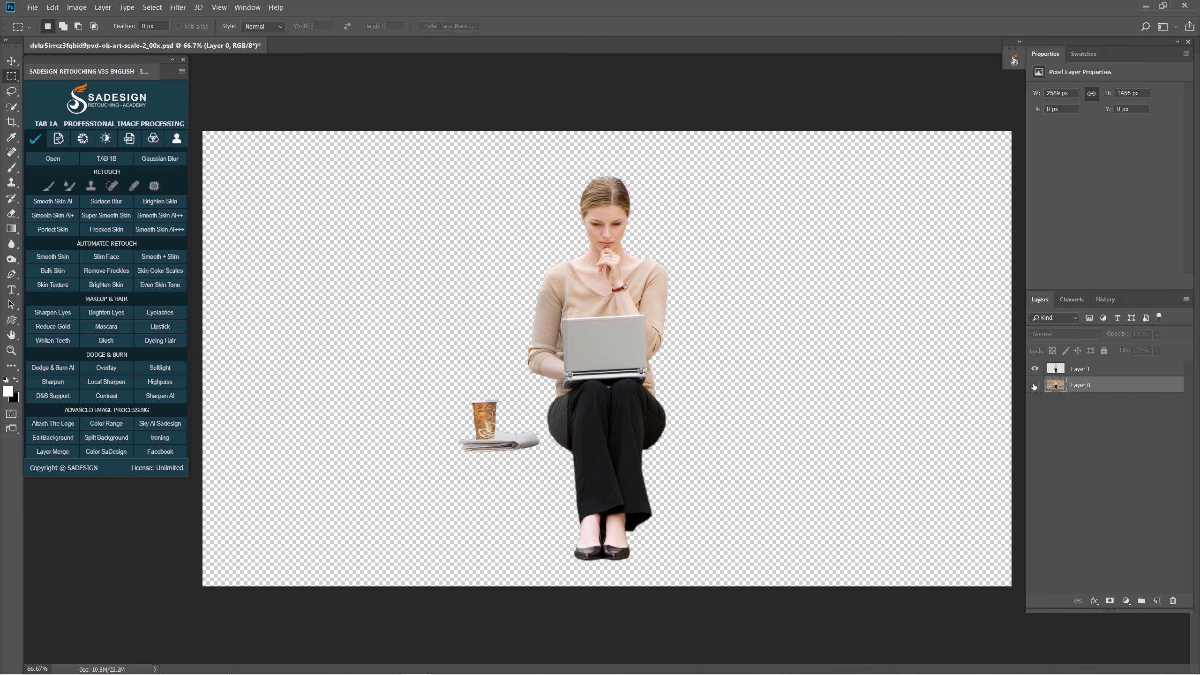
{"action": "left_click", "coordinate": [1034, 386]}
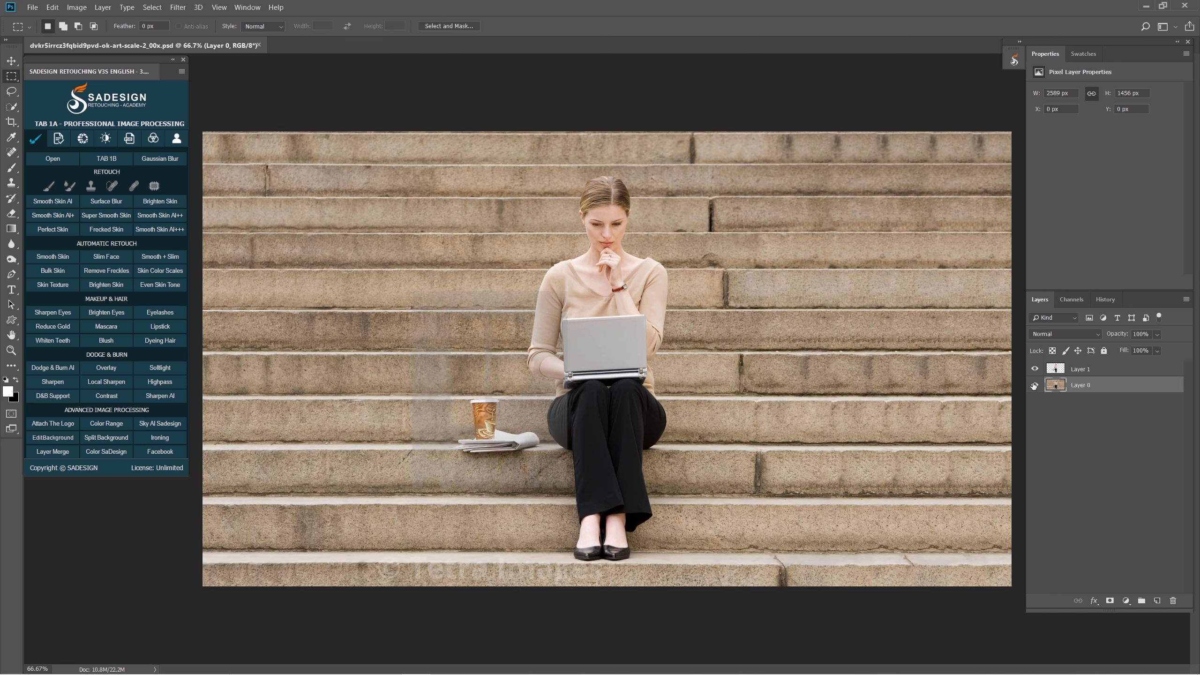
{"action": "left_click", "coordinate": [1156, 604]}
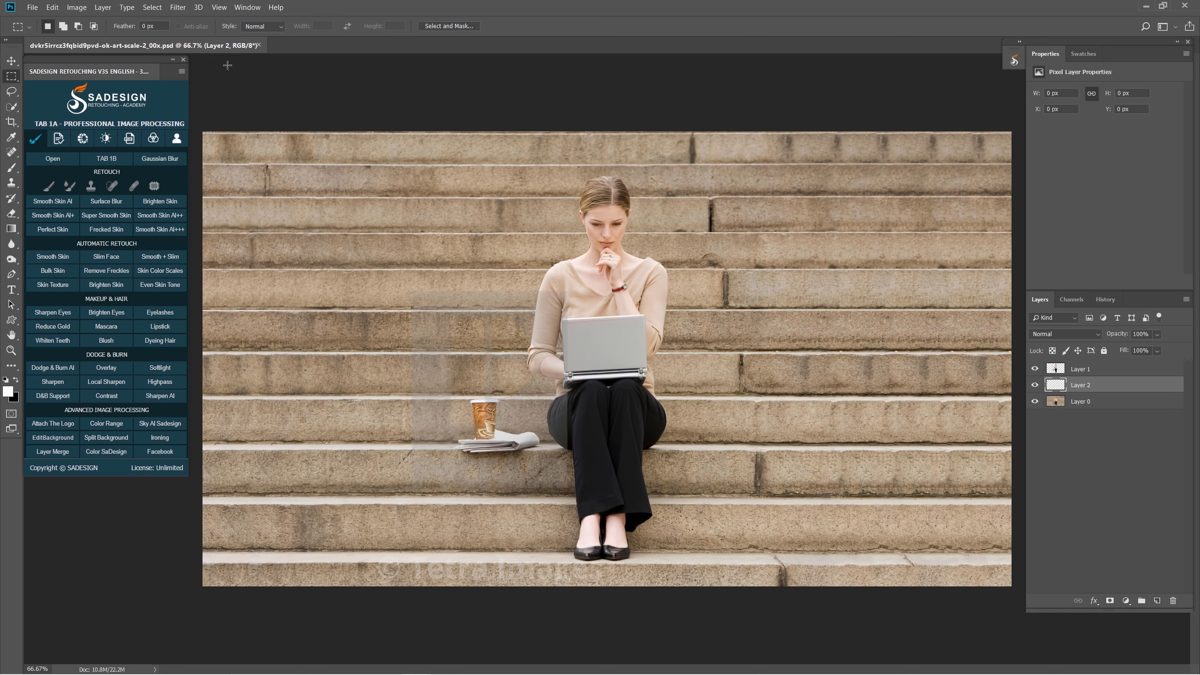
{"action": "left_click", "coordinate": [178, 8]}
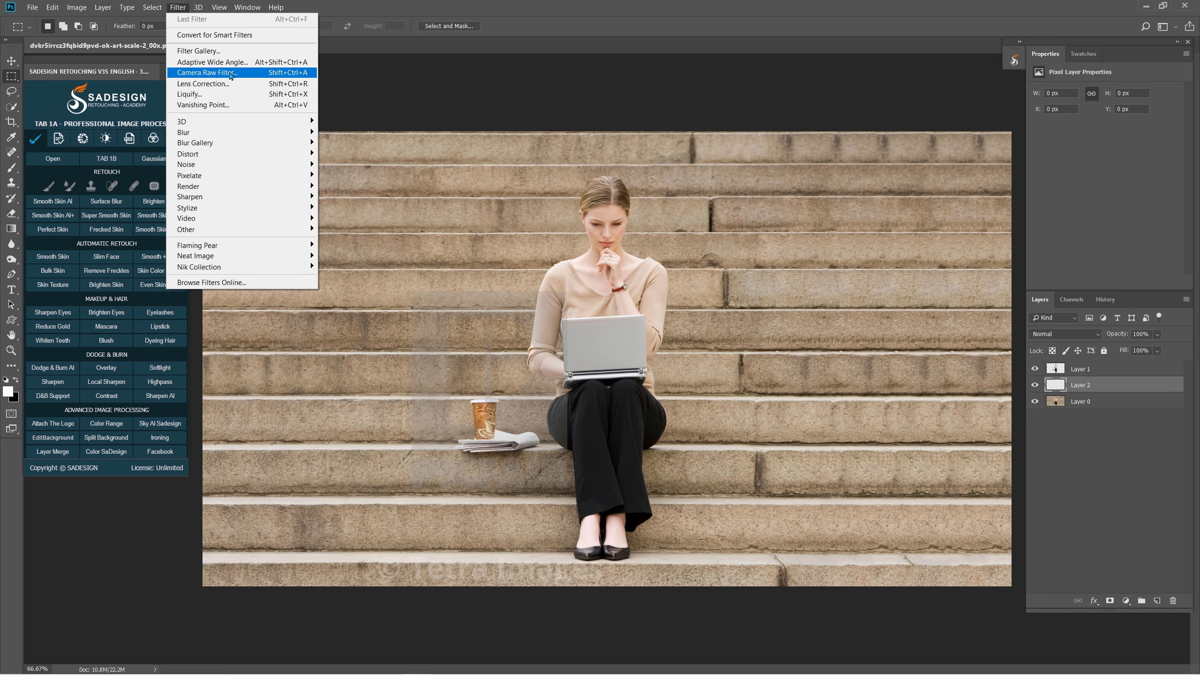
{"action": "left_click", "coordinate": [296, 110]}
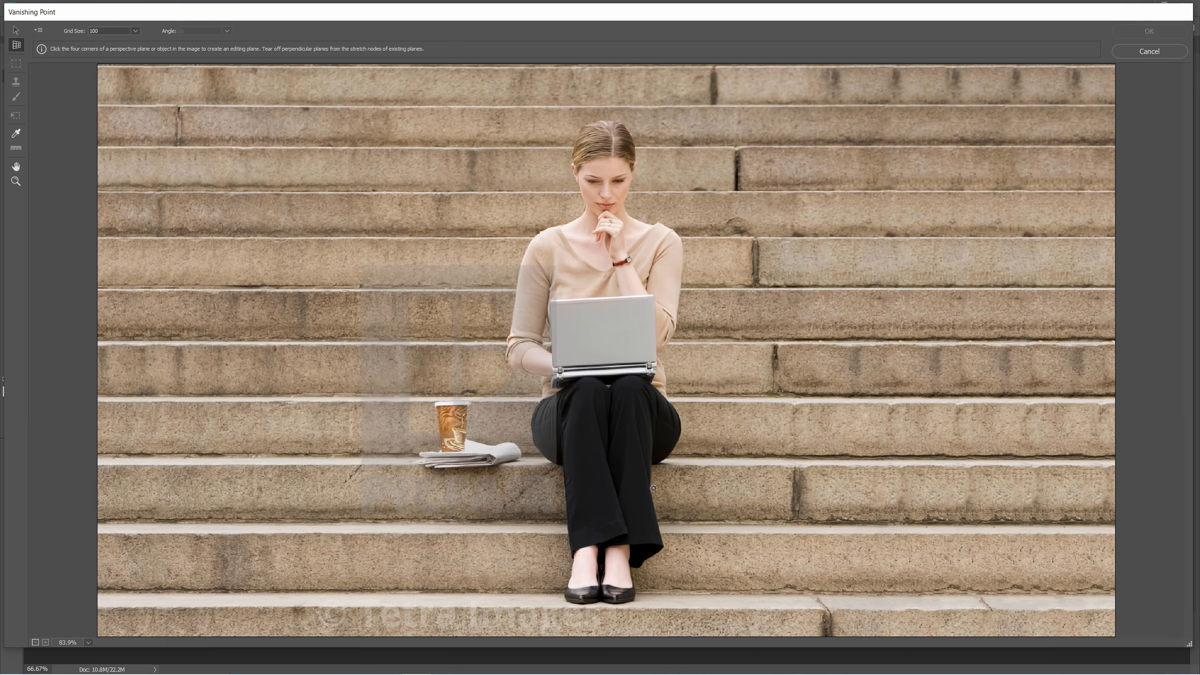
- Create a perspective plane over the vertical face of the stair riser behind the woman's feet
{"action": "left_click", "coordinate": [951, 593]}
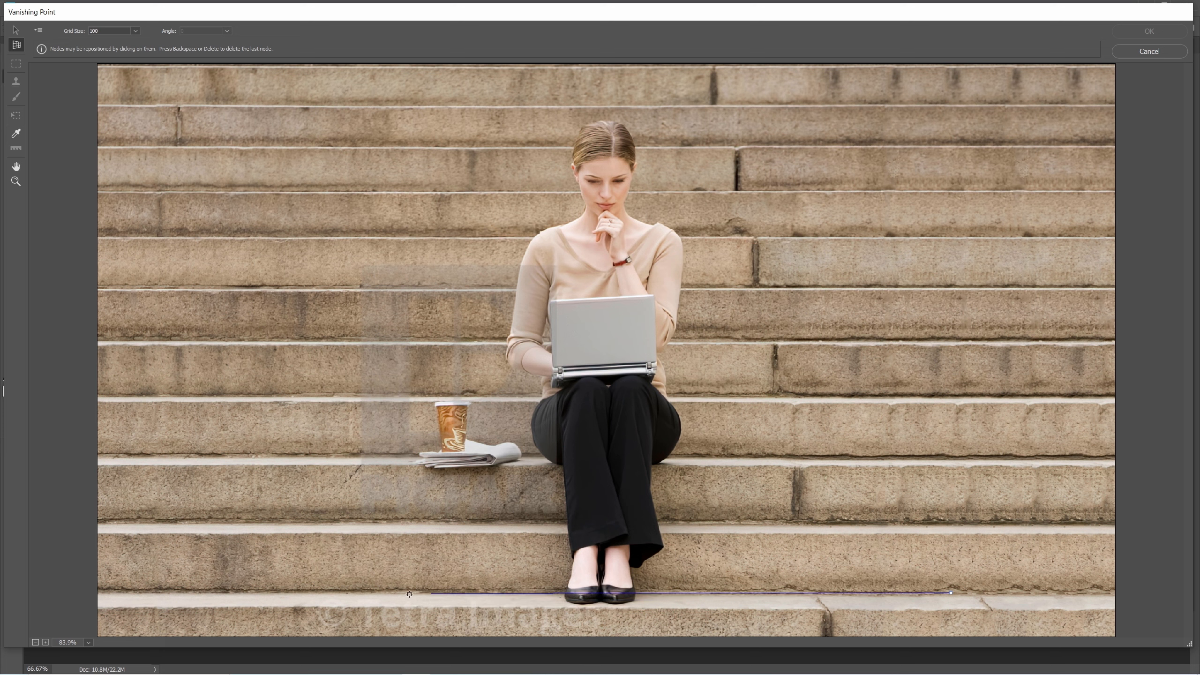
{"action": "left_click", "coordinate": [302, 592]}
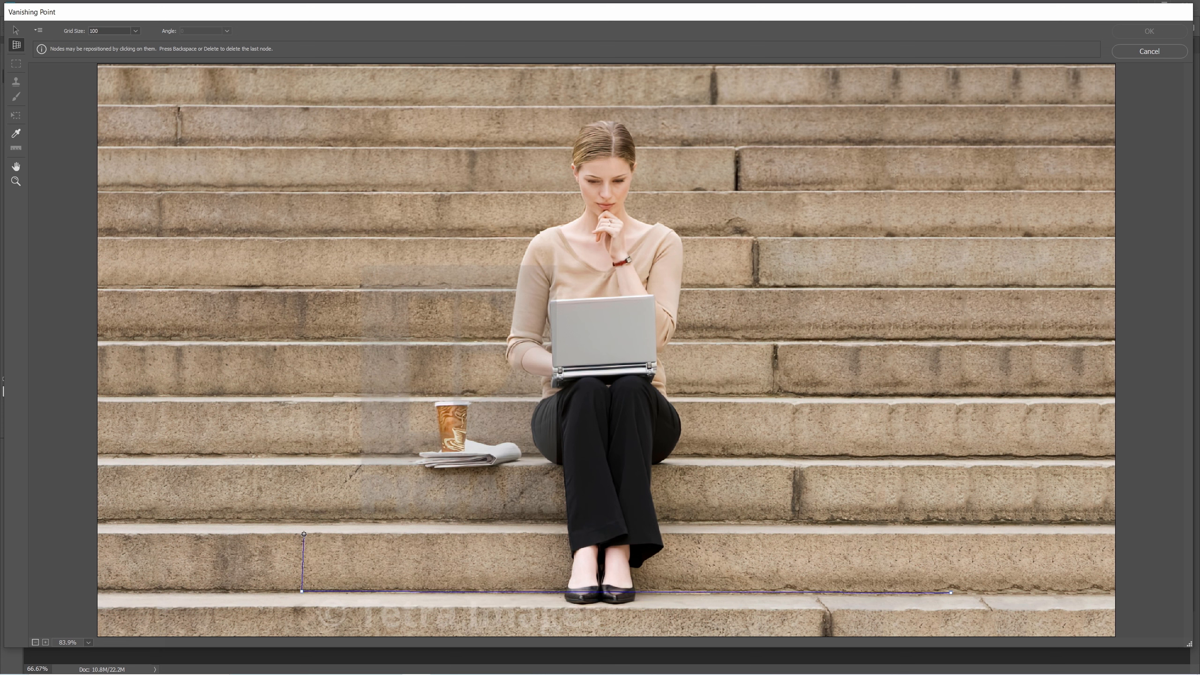
{"action": "left_click", "coordinate": [304, 534]}
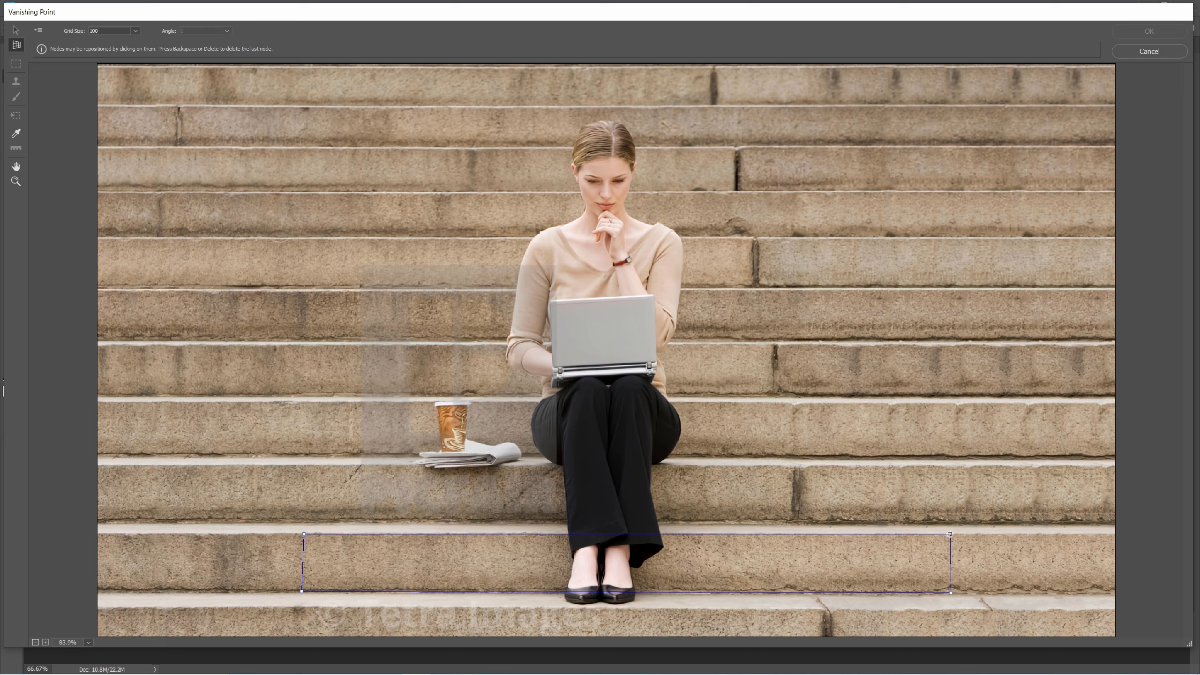
{"action": "left_click", "coordinate": [950, 534]}
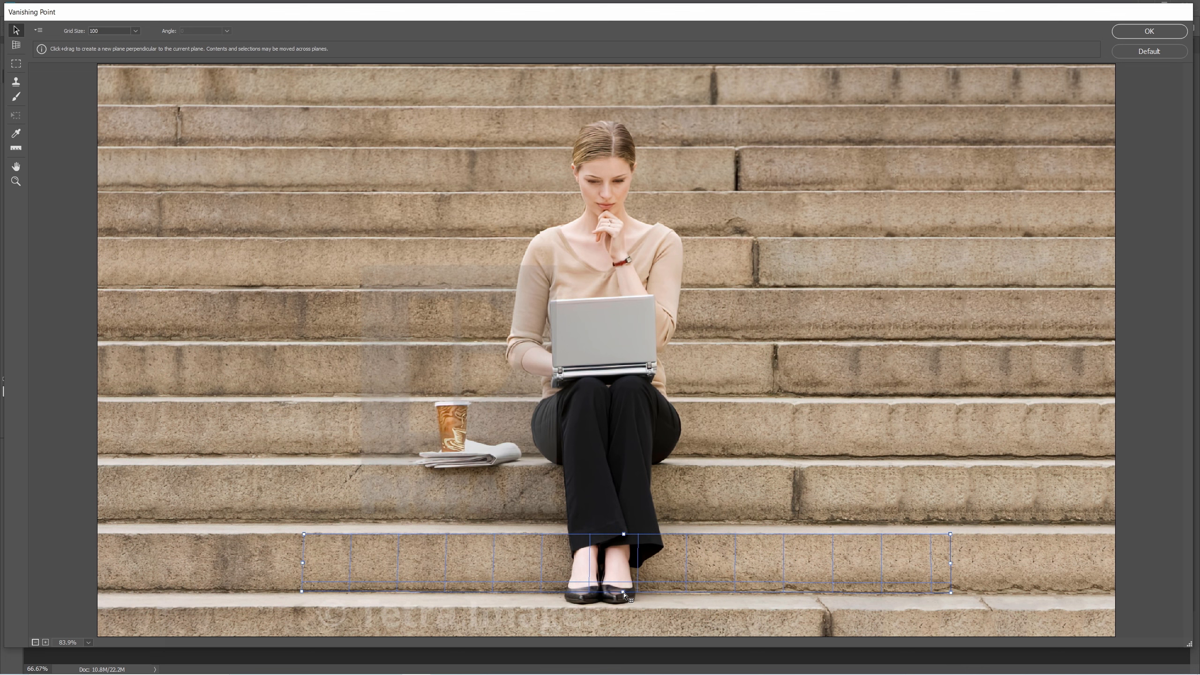
- Pull connected perpendicular planes from the first one to cover the steps from the image's lower edge up to the woman's shoulders
{"action": "left_click_drag", "start_coordinate": [624, 593], "coordinate": [618, 618]}
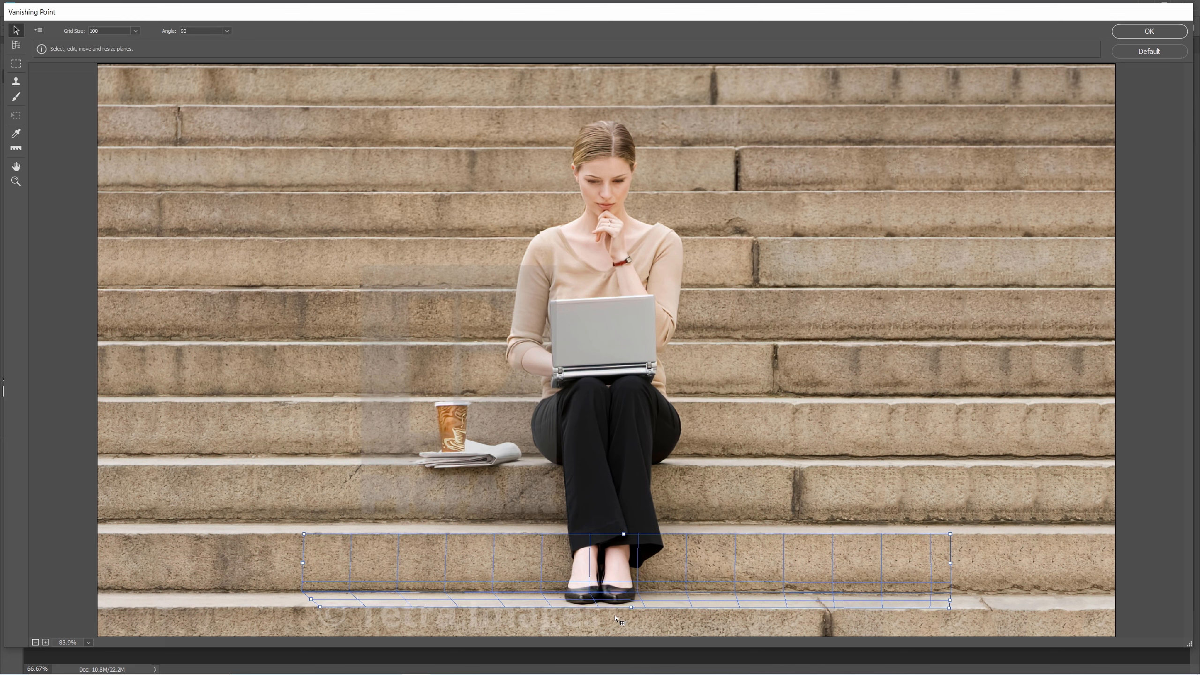
{"action": "left_click_drag", "start_coordinate": [320, 611], "coordinate": [303, 610]}
{"action": "left_click", "coordinate": [623, 536]}
{"action": "left_click_drag", "start_coordinate": [623, 535], "coordinate": [628, 237]}
{"action": "left_click", "coordinate": [684, 598]}
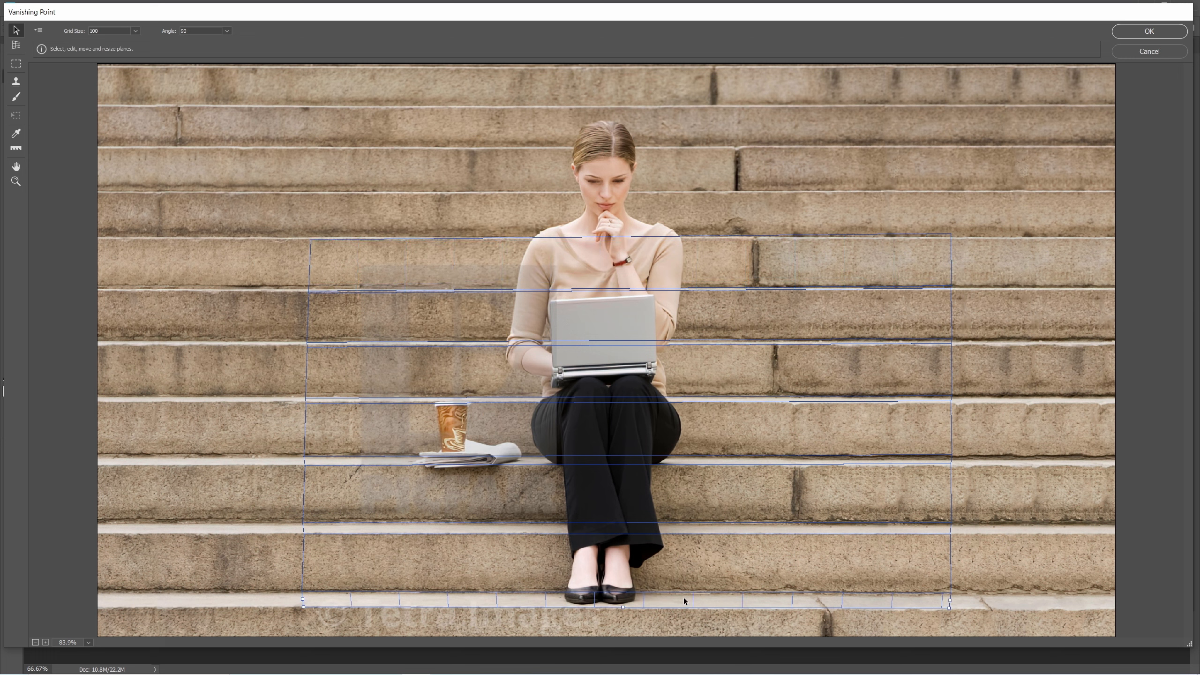
{"action": "left_click_drag", "start_coordinate": [624, 607], "coordinate": [626, 638]}
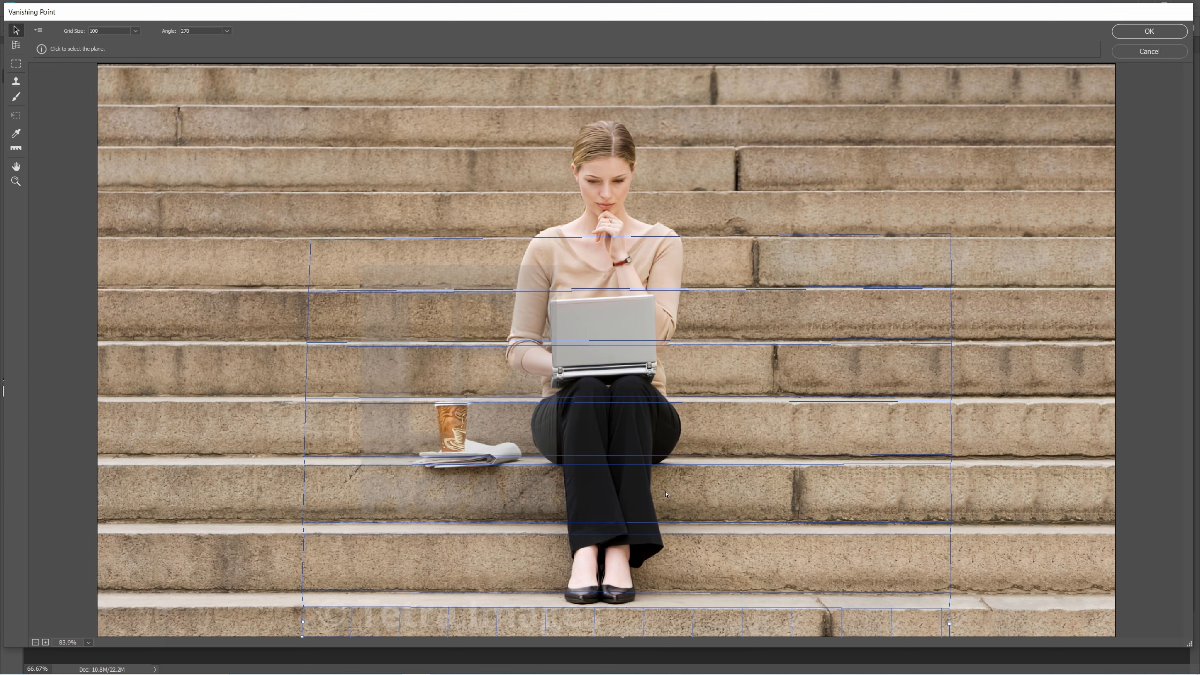
- Paste the copied tribal pattern, move it onto the stair planes and enlarge it up to the grid's upper edge
{"action": "key", "text": "ctrl+v"}
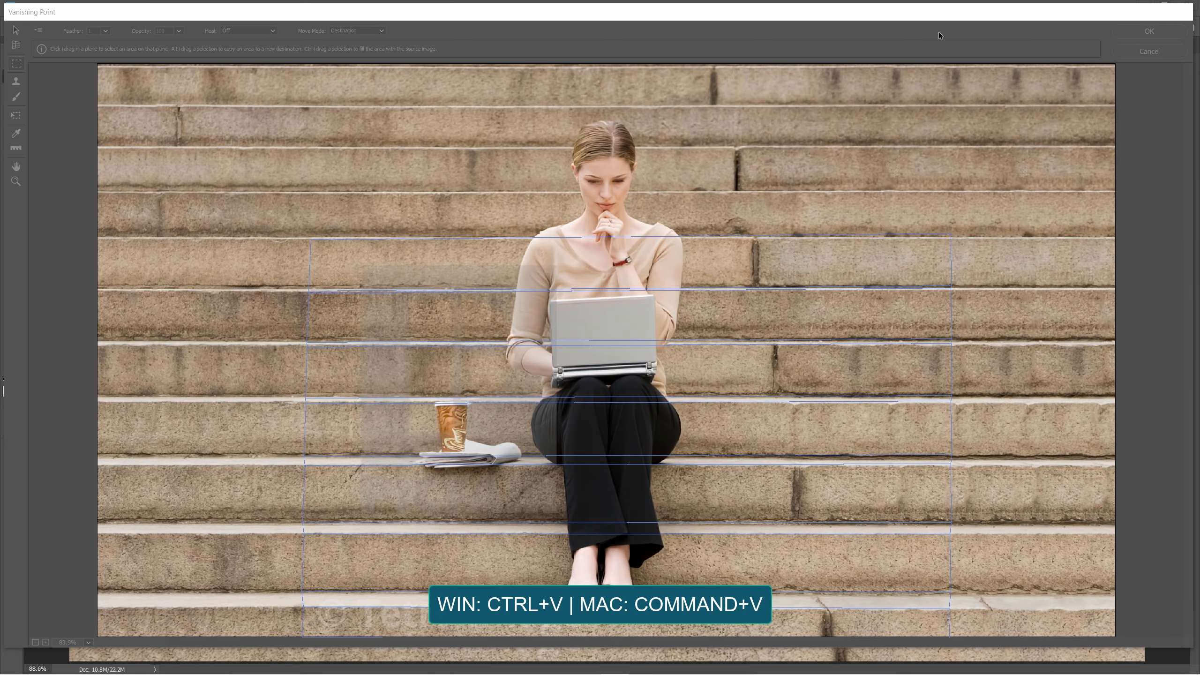
{"action": "key", "text": "ctrl+v"}
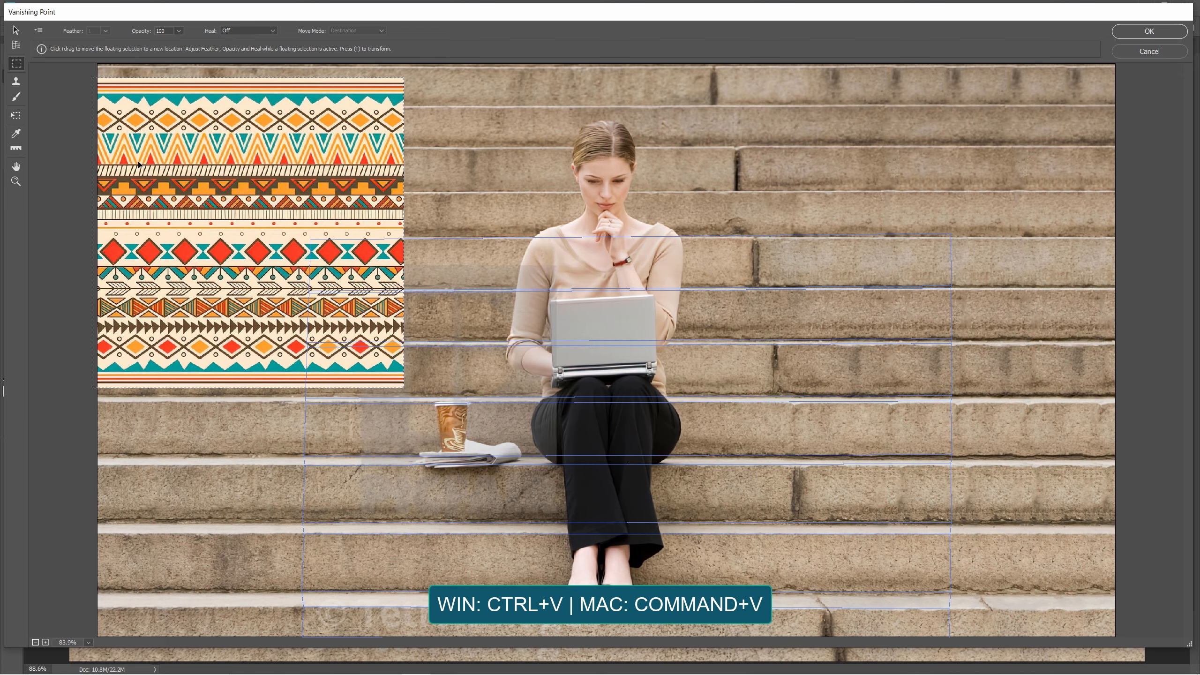
{"action": "left_click_drag", "start_coordinate": [138, 164], "coordinate": [505, 418]}
{"action": "key", "text": "ctrl+t"}
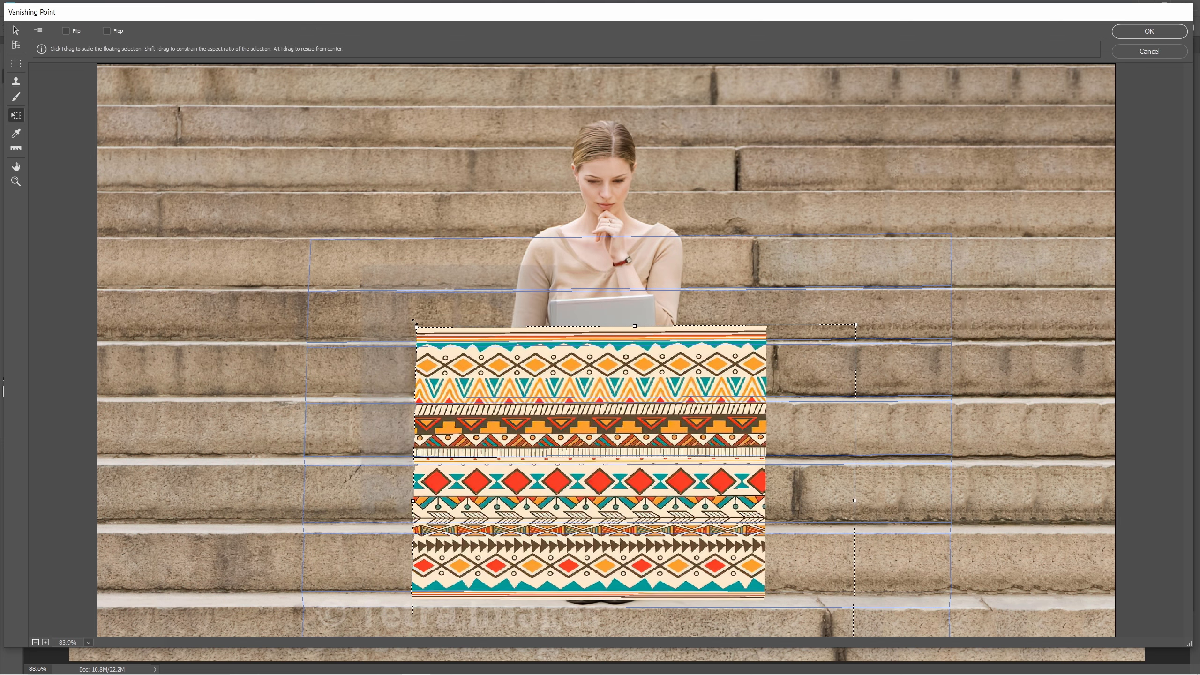
{"action": "left_click_drag", "start_coordinate": [417, 326], "coordinate": [314, 242]}
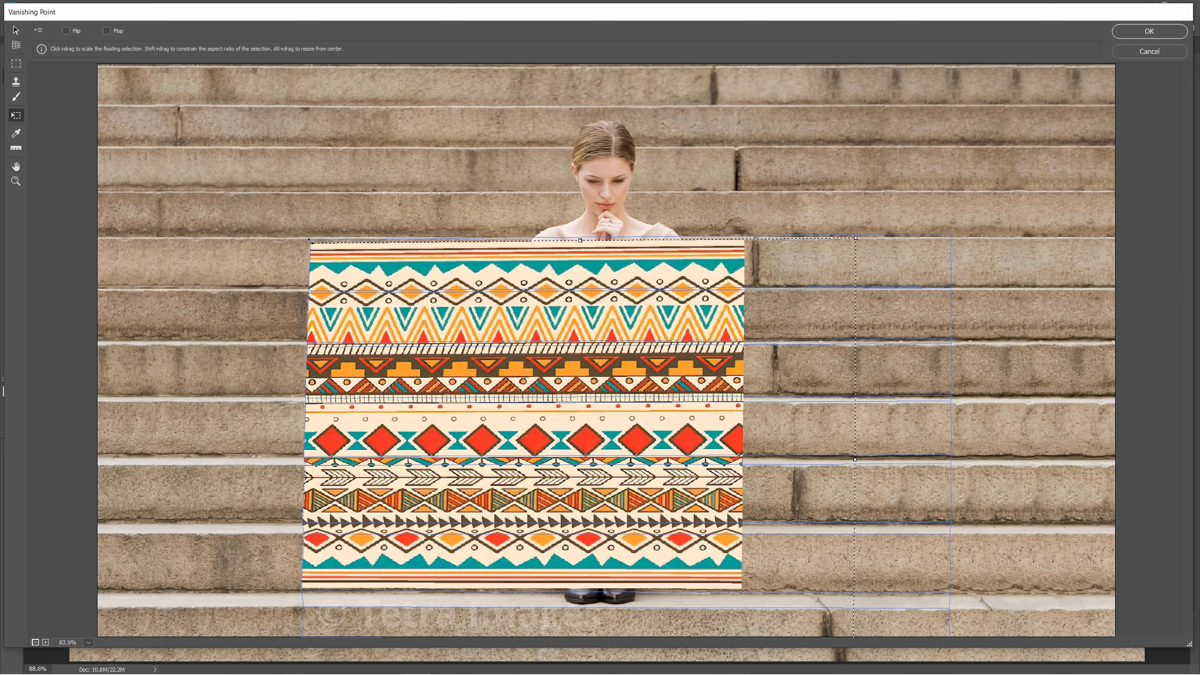
- Stretch and reposition the pattern to cover the steps around the woman down to the image's lower edge, and apply the Vanishing Point filter
{"action": "left_click_drag", "start_coordinate": [549, 492], "coordinate": [682, 534]}
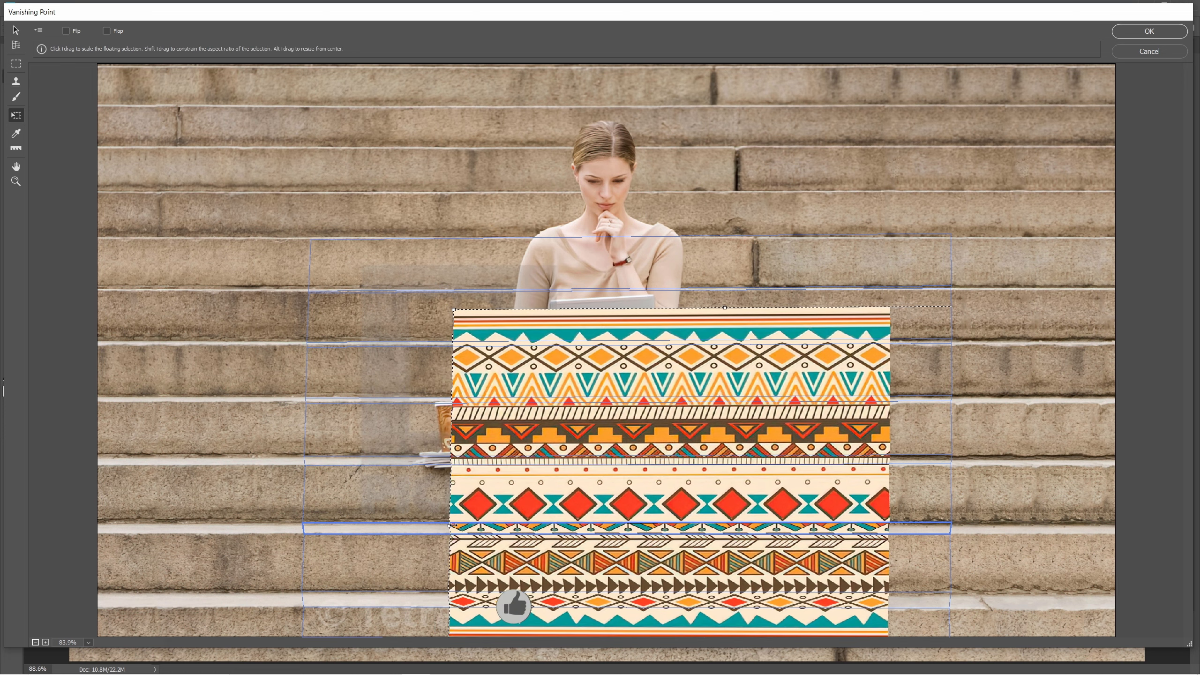
{"action": "left_click_drag", "start_coordinate": [448, 524], "coordinate": [305, 524]}
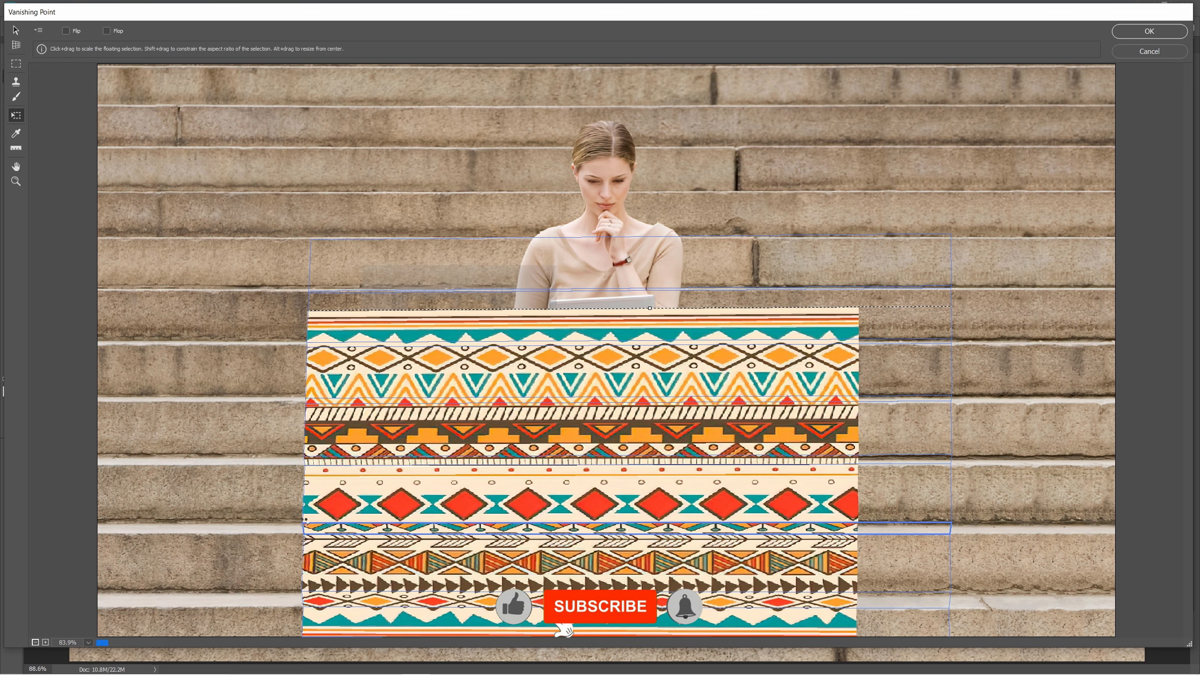
{"action": "left_click_drag", "start_coordinate": [652, 307], "coordinate": [647, 265]}
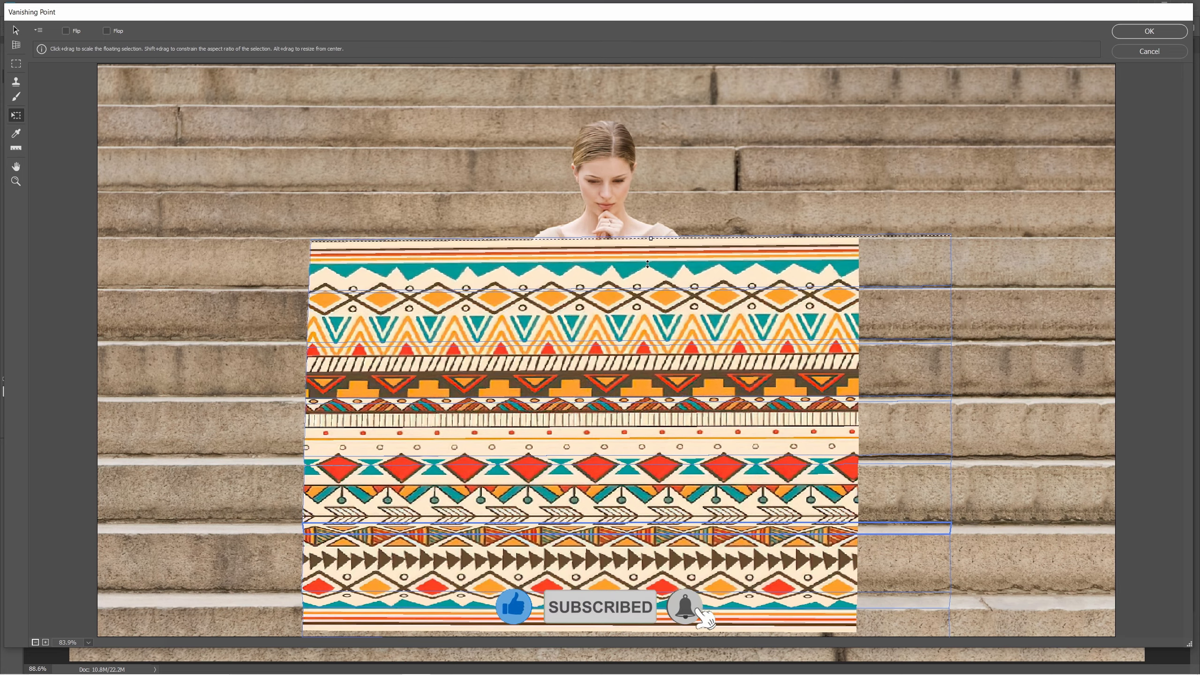
{"action": "left_click_drag", "start_coordinate": [586, 416], "coordinate": [601, 416]}
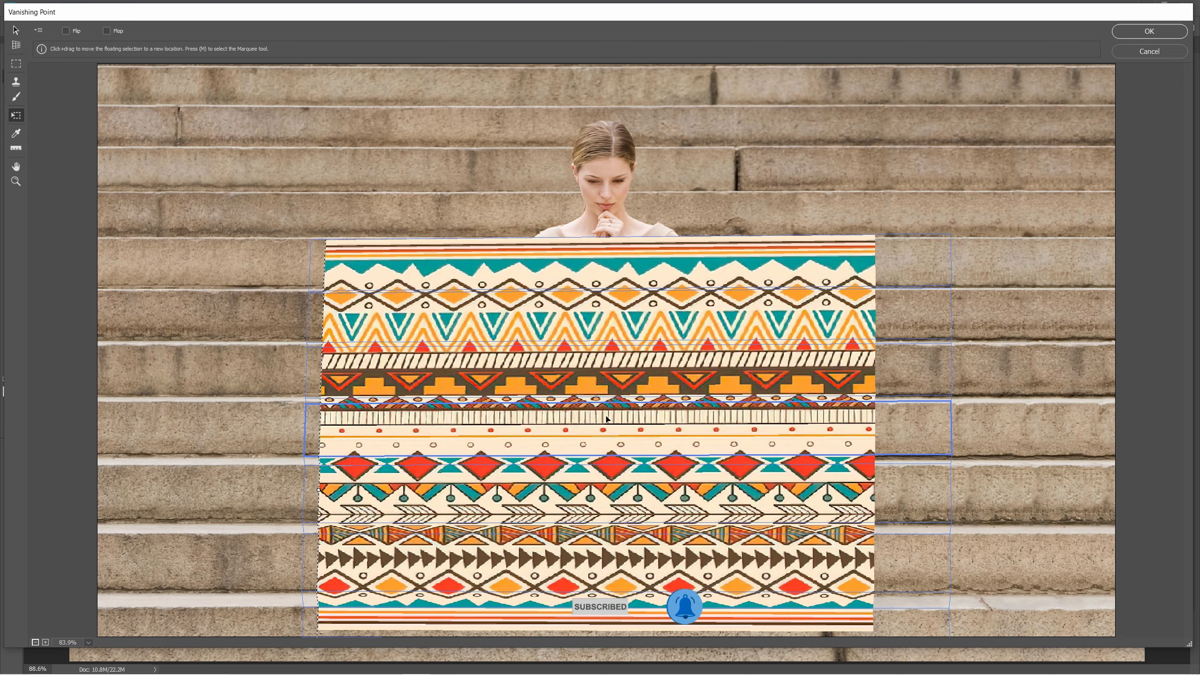
{"action": "left_click_drag", "start_coordinate": [602, 473], "coordinate": [602, 482]}
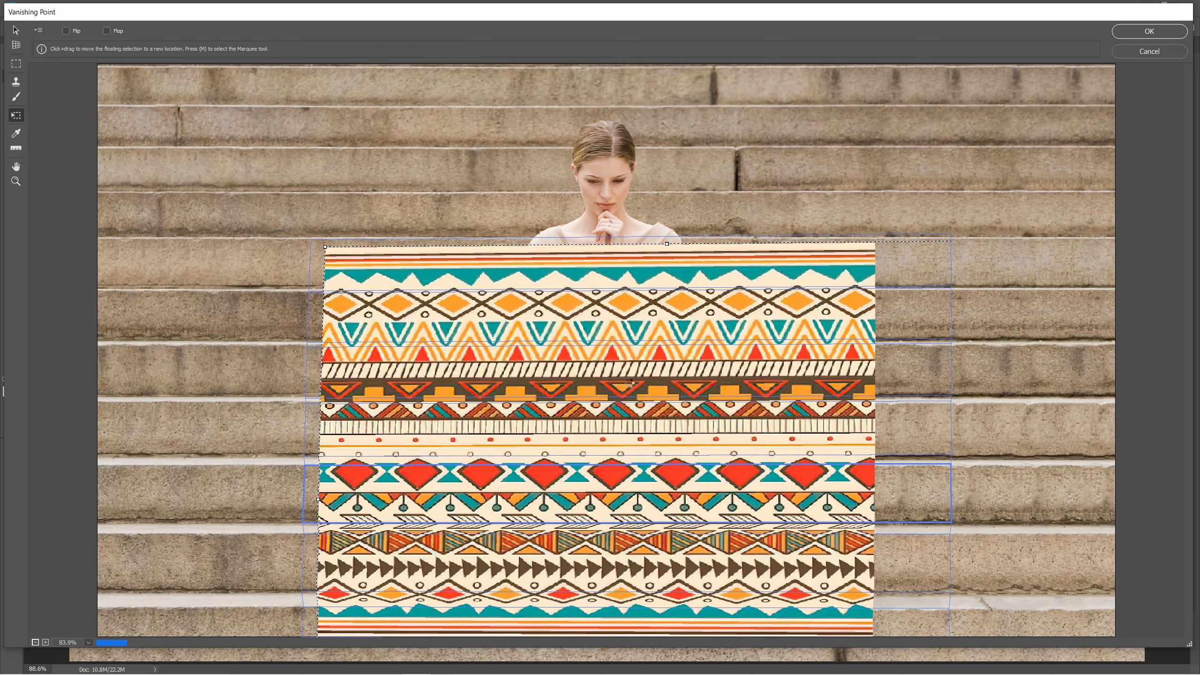
{"action": "left_click_drag", "start_coordinate": [666, 244], "coordinate": [666, 230]}
{"action": "left_click_drag", "start_coordinate": [634, 460], "coordinate": [634, 476]}
{"action": "left_click_drag", "start_coordinate": [666, 247], "coordinate": [665, 229]}
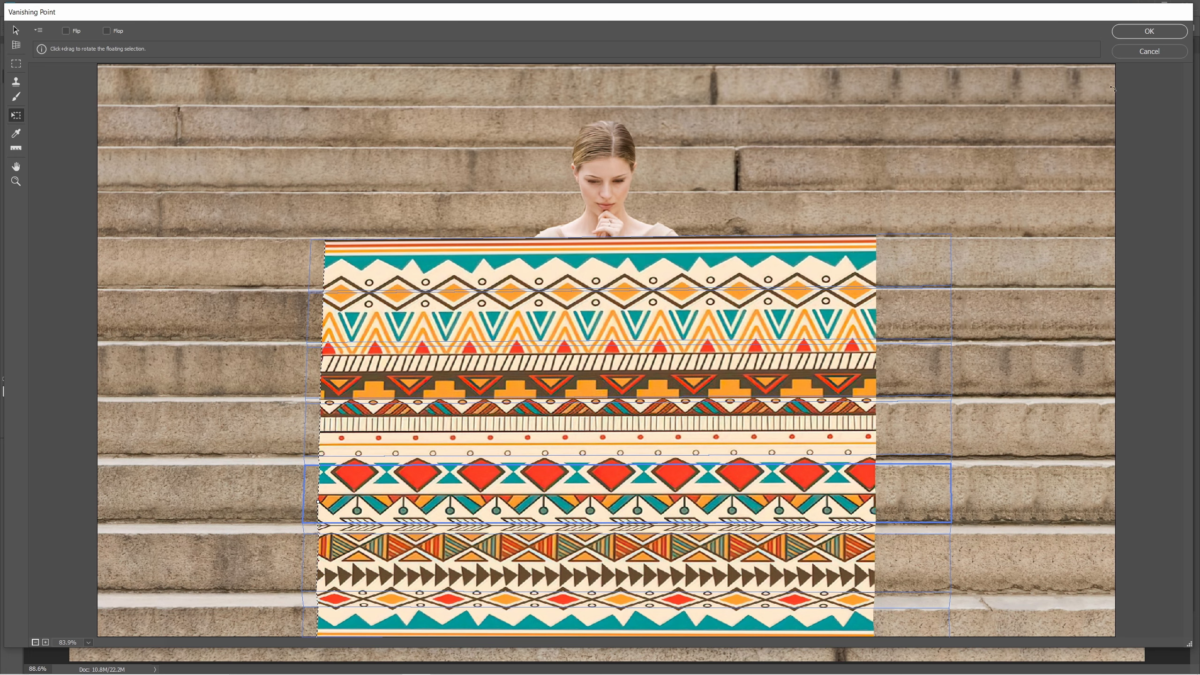
{"action": "left_click", "coordinate": [1144, 35]}
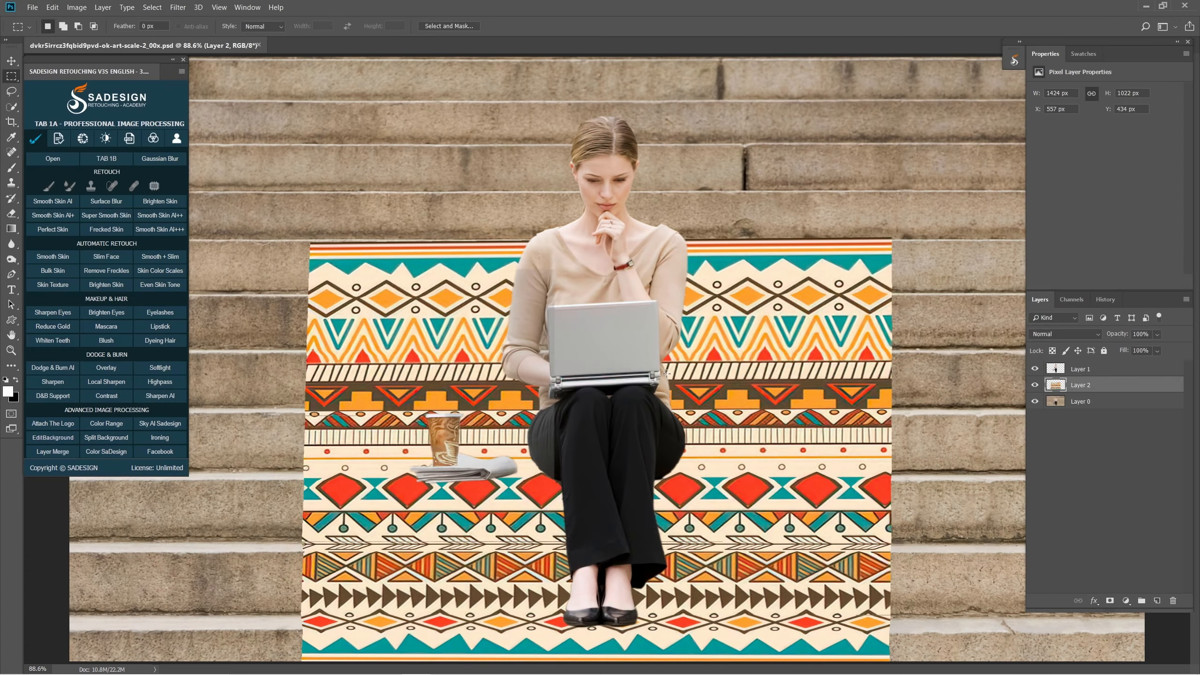
- Split the dark Underlying Layer slider of Layer 2 to 66 / 184 in its Blending Options to reveal the stone texture
{"action": "key", "text": "ctrl+minus"}
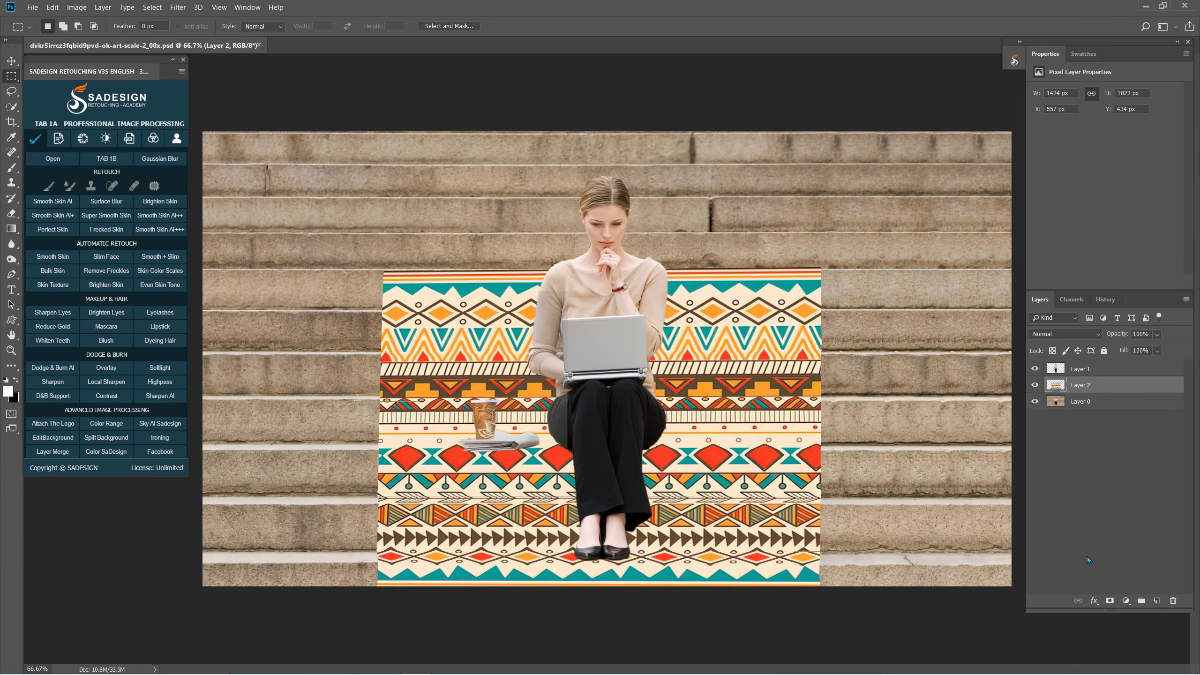
{"action": "left_click", "coordinate": [1095, 601]}
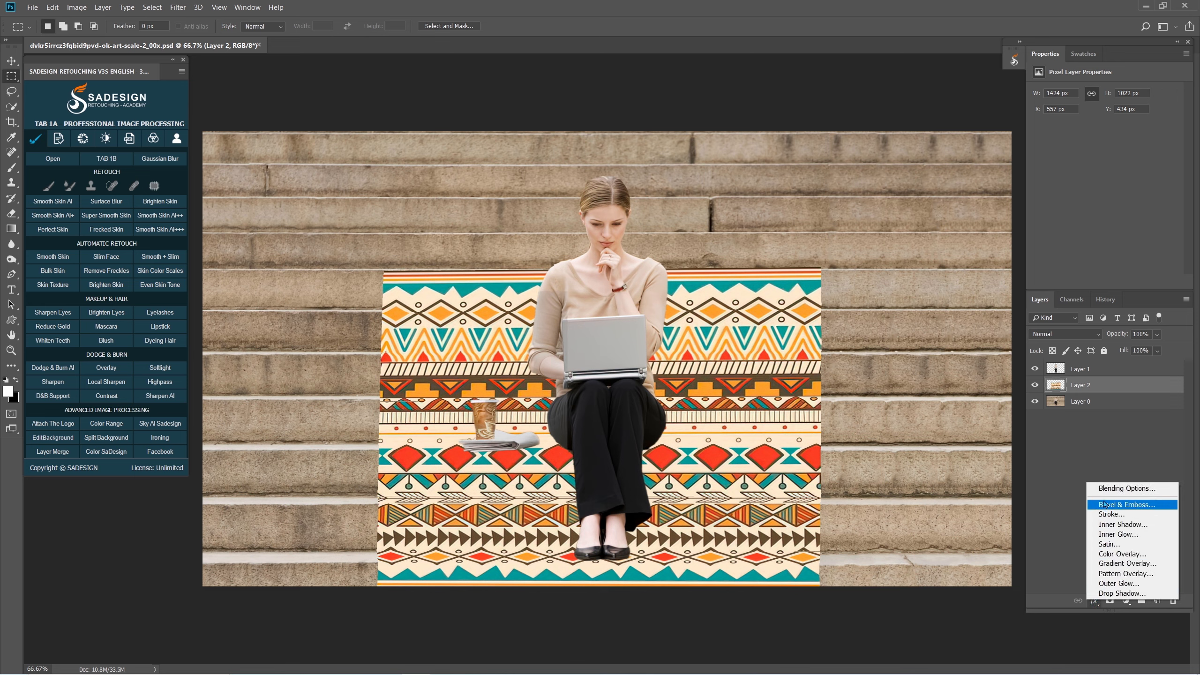
{"action": "left_click", "coordinate": [1150, 493]}
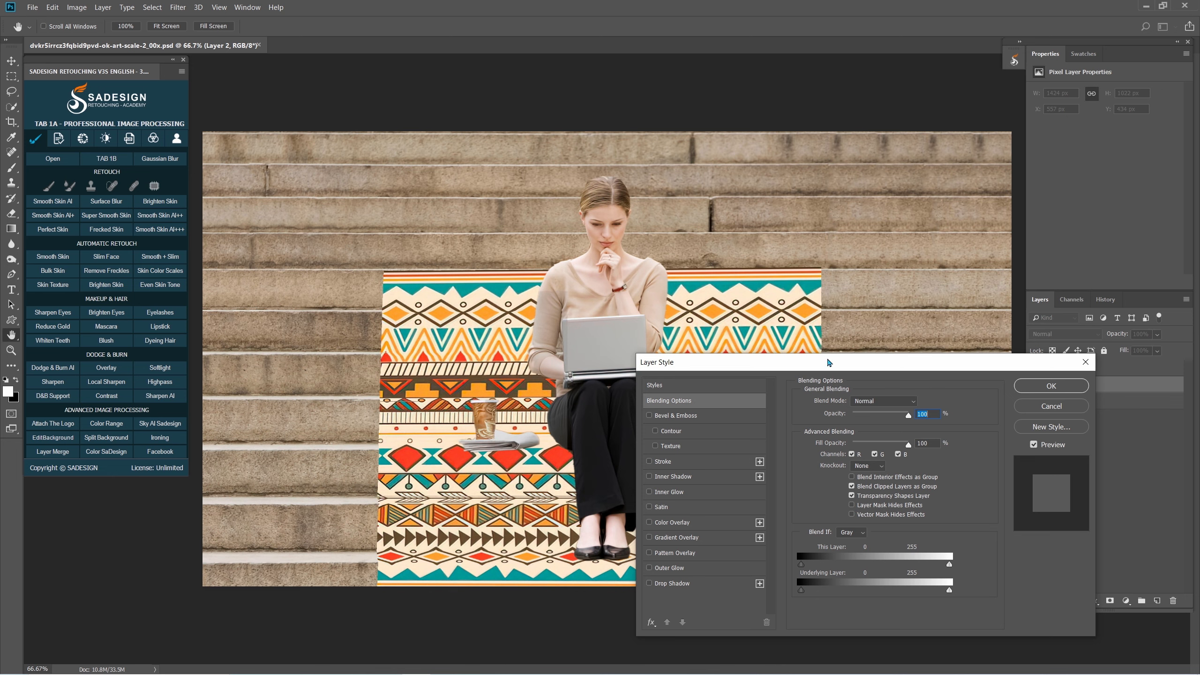
{"action": "left_click_drag", "start_coordinate": [830, 367], "coordinate": [861, 297]}
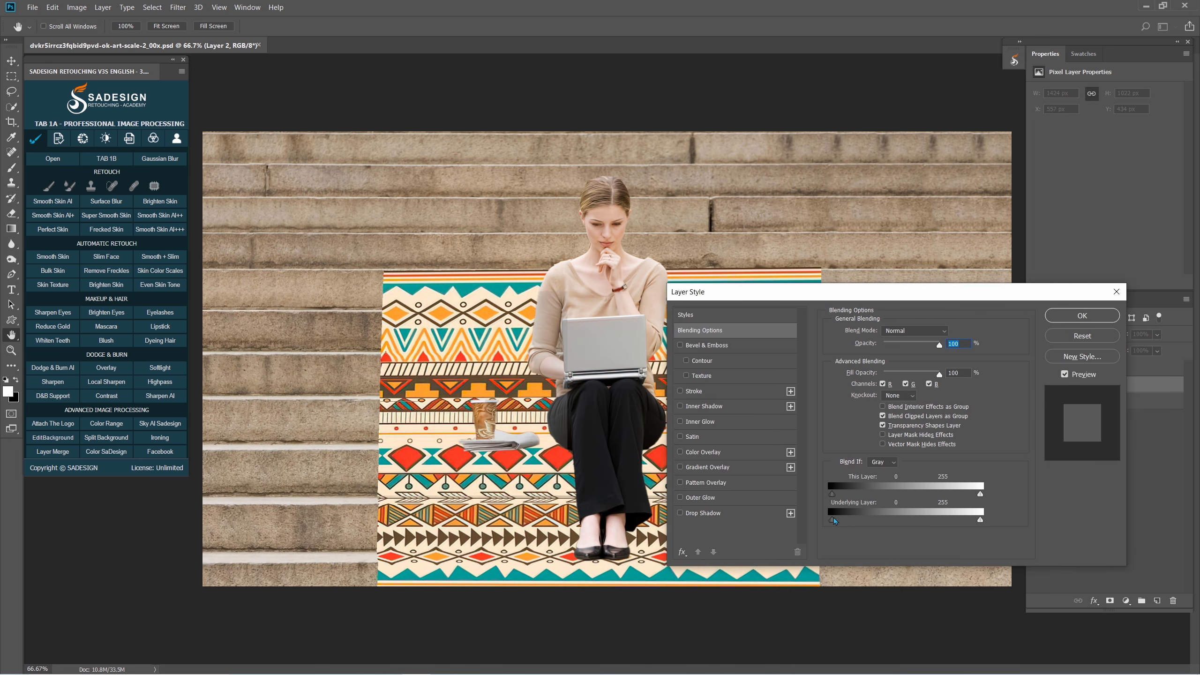
{"action": "left_click_drag", "start_coordinate": [835, 521], "coordinate": [941, 520]}
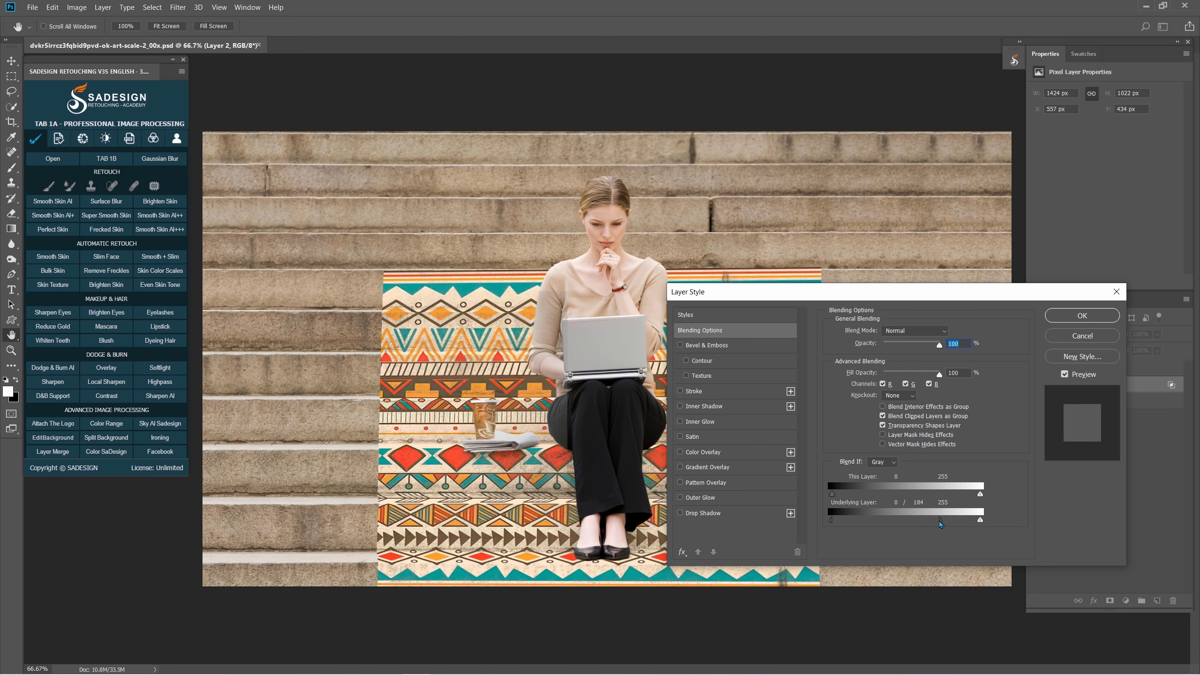
{"action": "left_click_drag", "start_coordinate": [833, 522], "coordinate": [869, 520]}
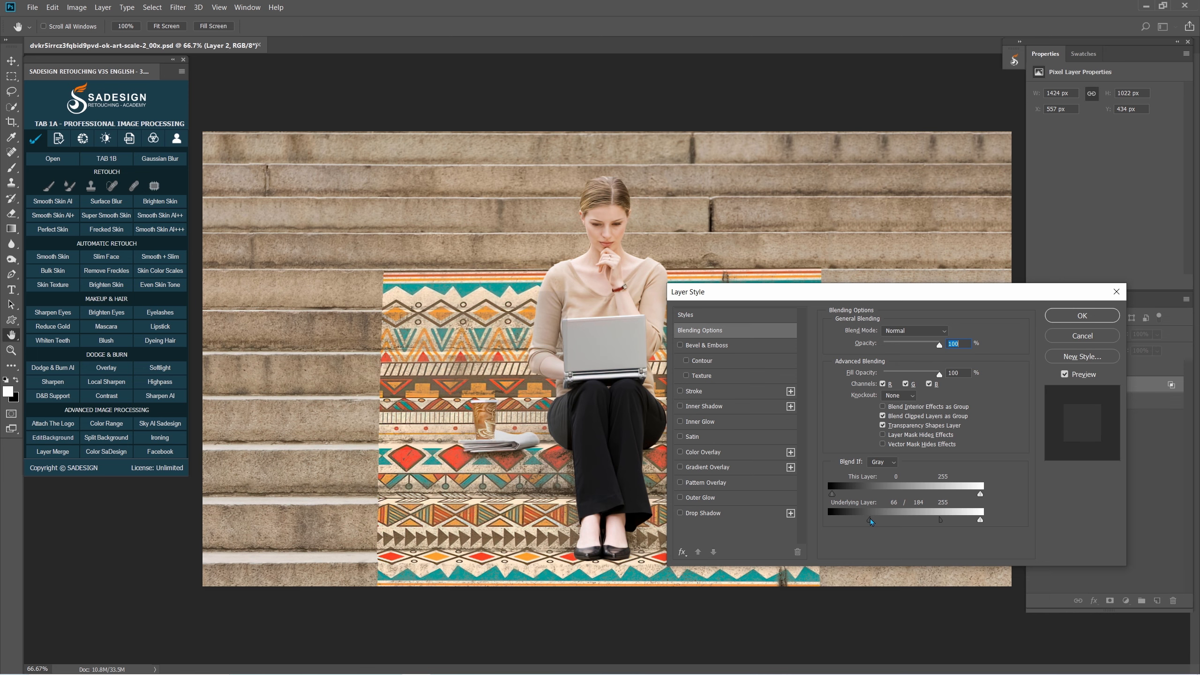
{"action": "left_click", "coordinate": [1065, 375]}
{"action": "left_click", "coordinate": [1065, 375]}
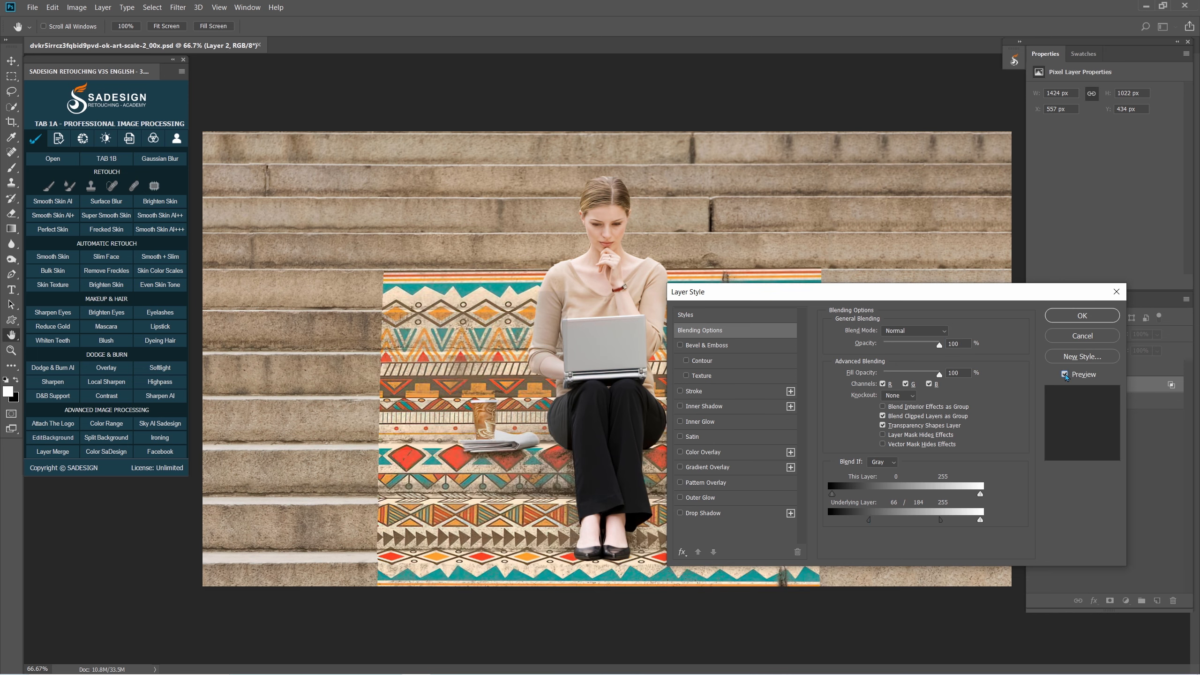
{"action": "left_click", "coordinate": [1080, 316]}
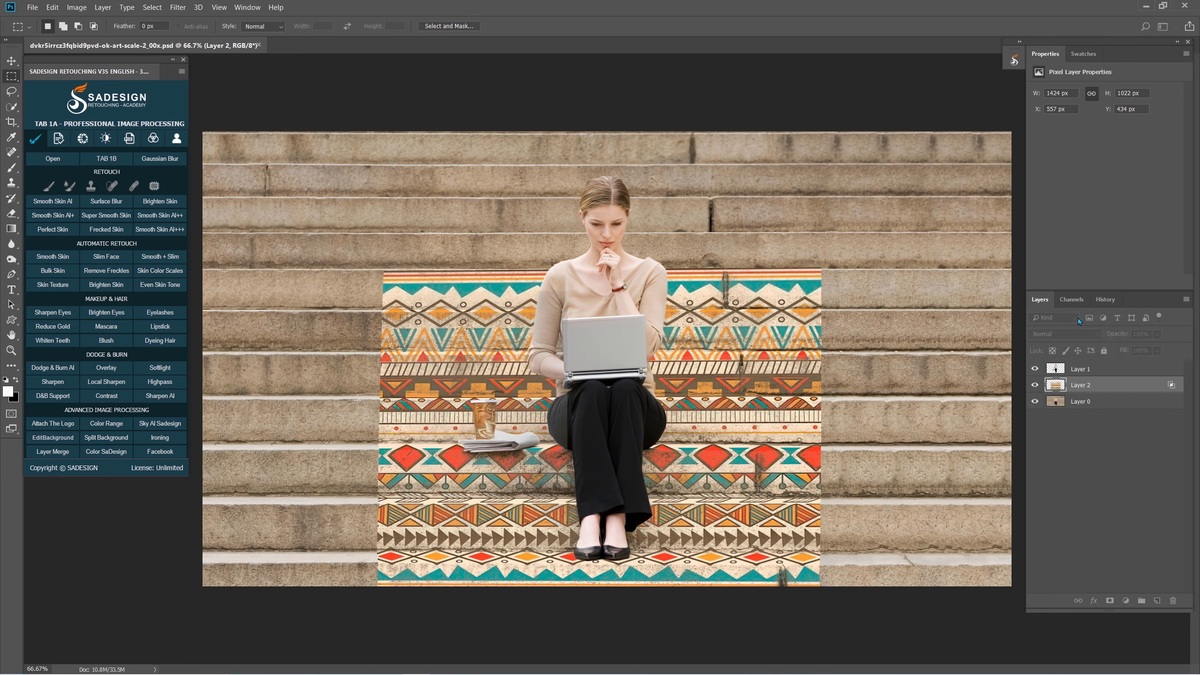
- Duplicate Layer 0 above Layer 2, then clip the copy to Layer 2 and desaturate it
{"action": "left_click", "coordinate": [1098, 406]}
{"action": "key", "text": "ctrl+j"}
{"action": "mouse_move", "coordinate": [1087, 403]}
{"action": "left_mouse_down"}
{"action": "mouse_move", "coordinate": [1079, 379]}
{"action": "mouse_move", "coordinate": [1092, 380]}
{"action": "left_mouse_up"}
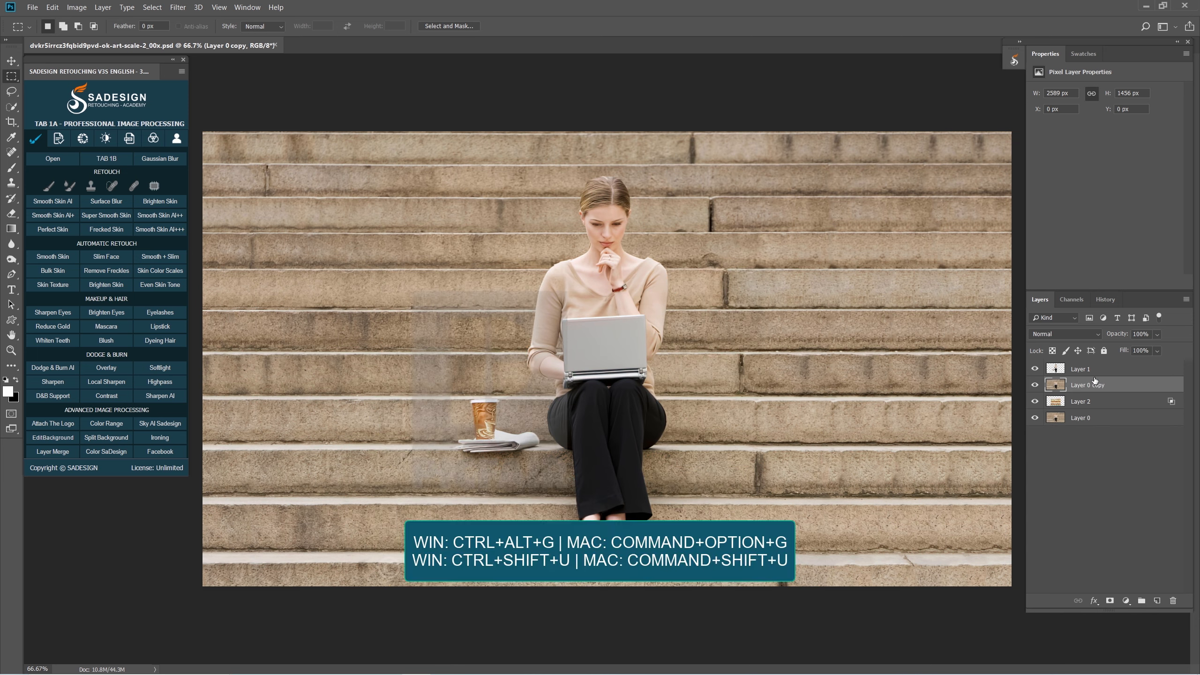
{"action": "left_click", "coordinate": [1094, 378], "text": "alt"}
- Set the clipped Layer 0 copy to Multiply blending at 63% opacity
{"action": "left_click", "coordinate": [1059, 334]}
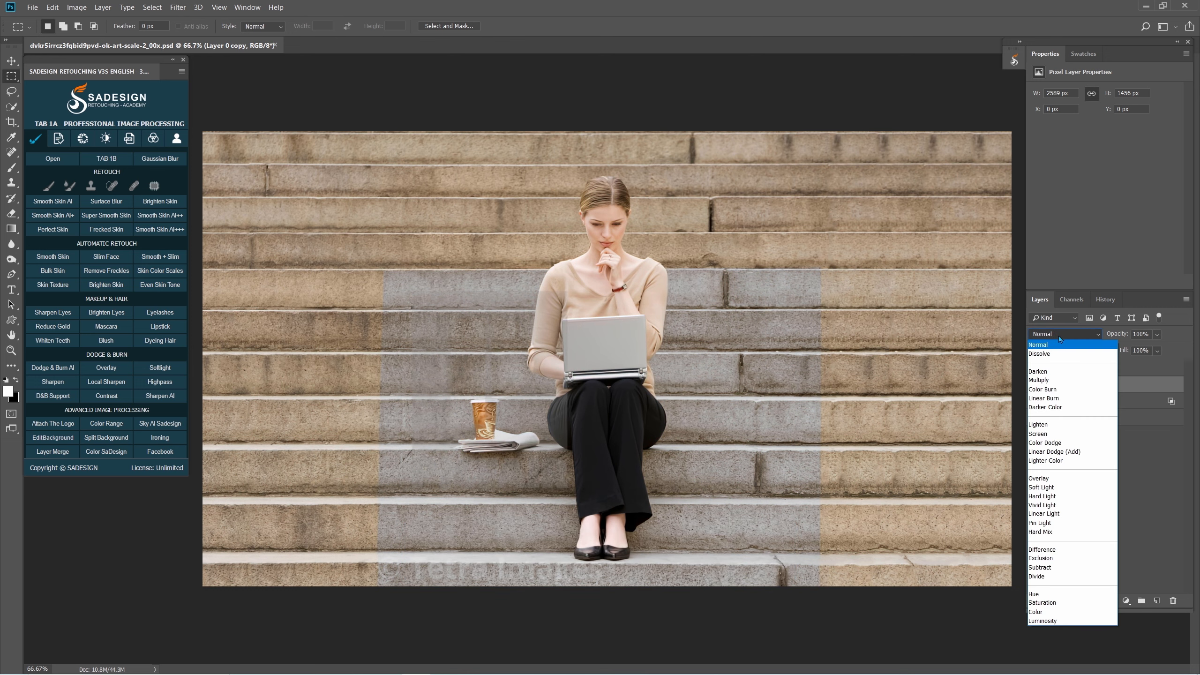
{"action": "left_click", "coordinate": [1077, 382]}
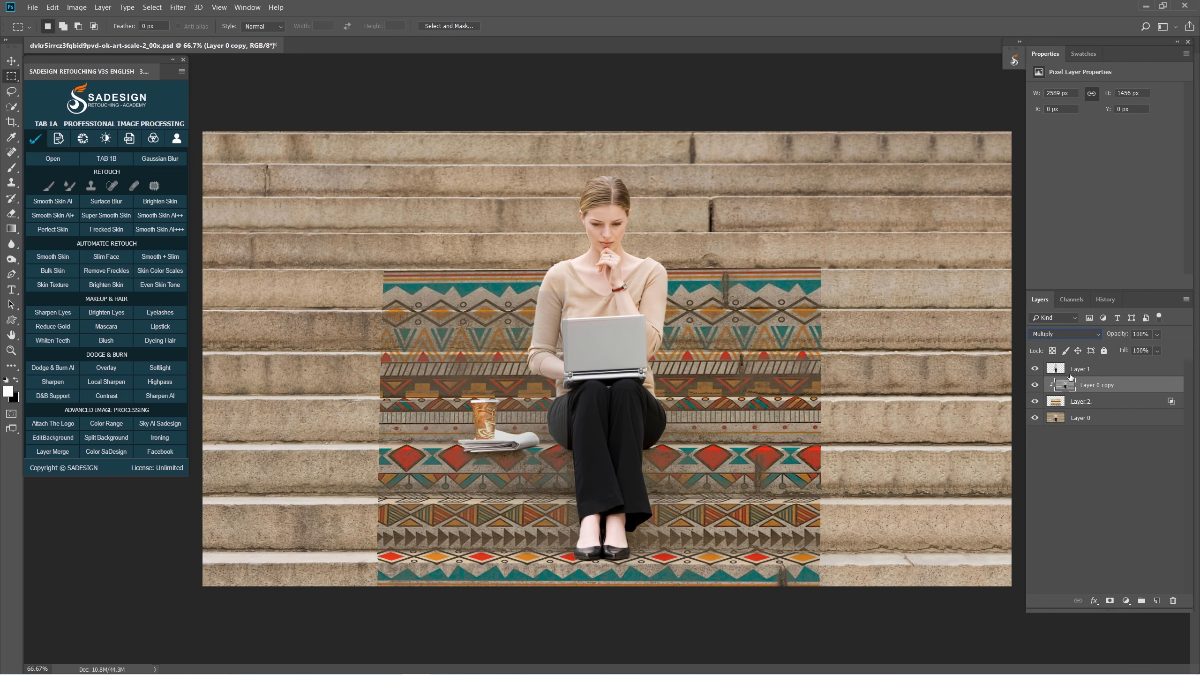
{"action": "left_click", "coordinate": [1036, 386]}
{"action": "left_click_drag", "start_coordinate": [1157, 334], "coordinate": [1150, 350]}
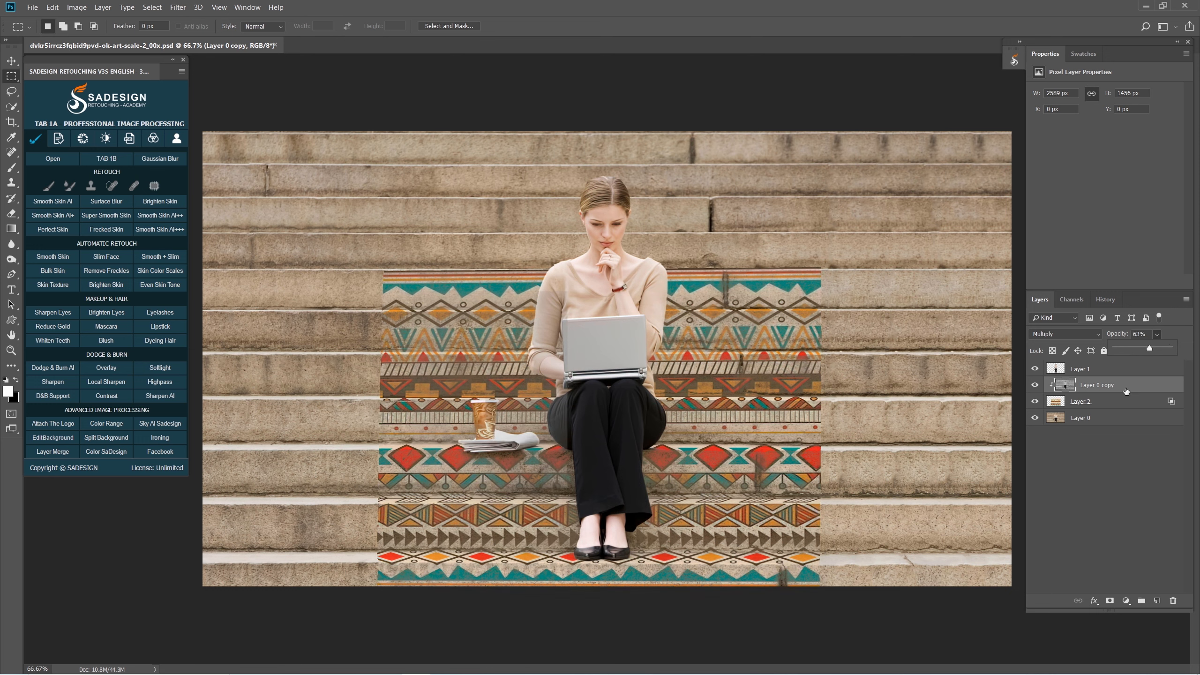
- Add a Curves adjustment clipped to the pattern layer and shape a contrast S-curve with points at 172/185 and 61/54
{"action": "left_click", "coordinate": [1126, 600]}
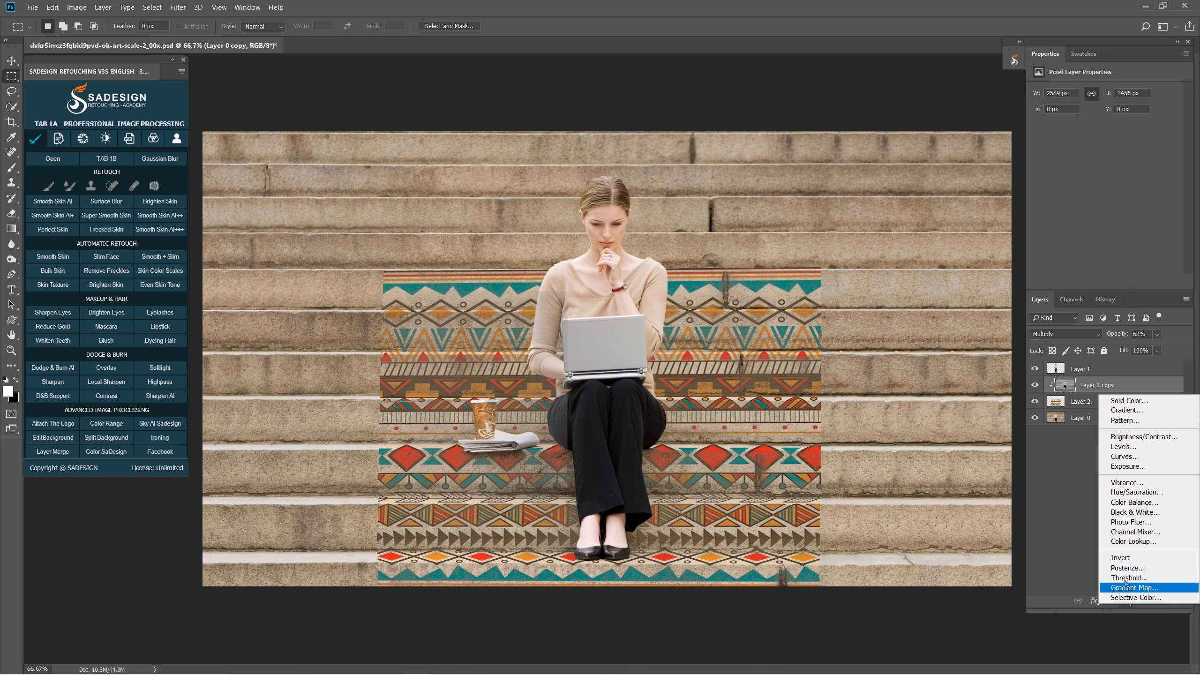
{"action": "left_click", "coordinate": [1153, 458]}
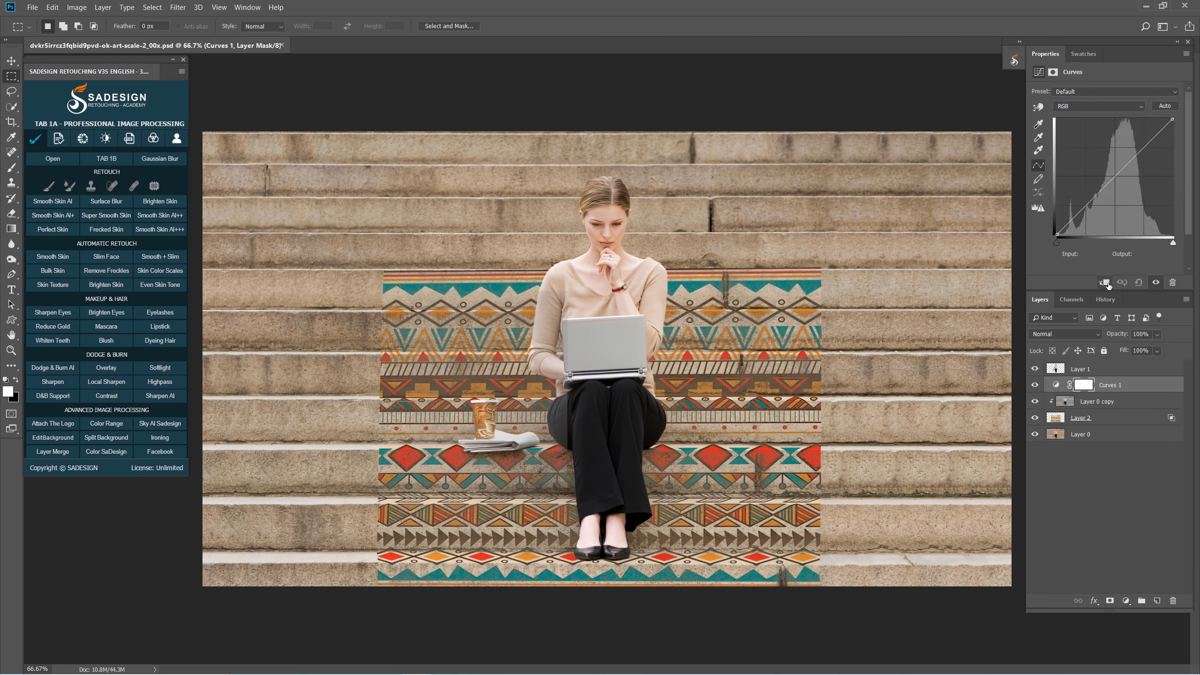
{"action": "left_click", "coordinate": [1105, 283]}
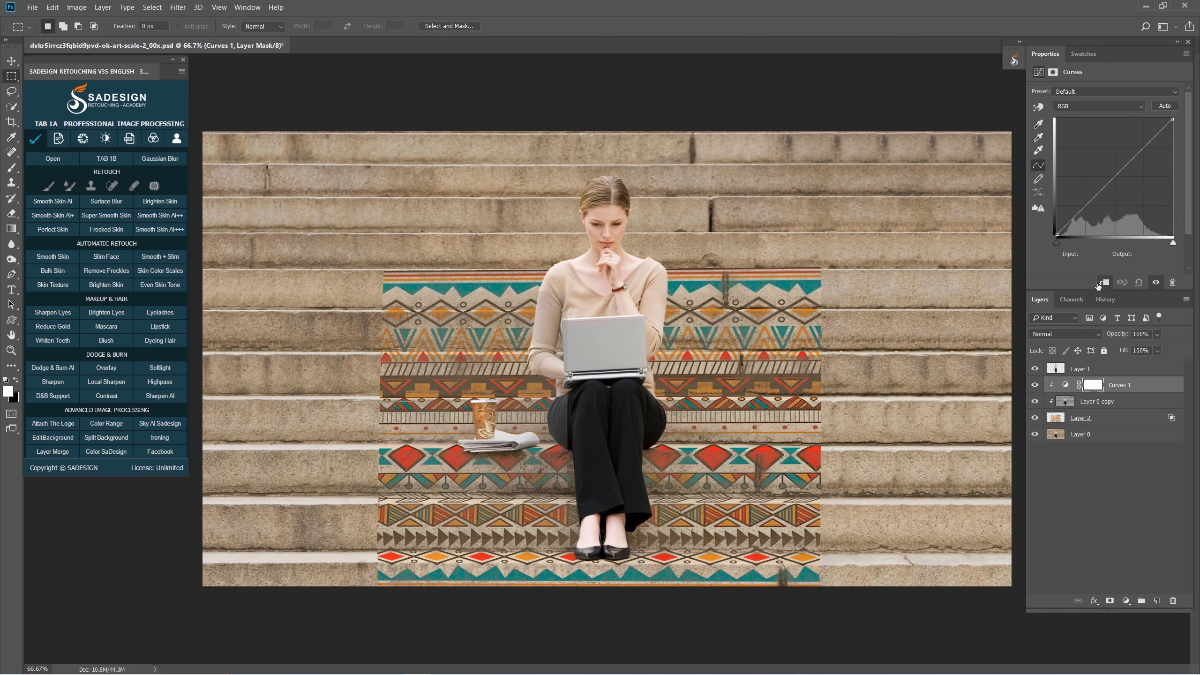
{"action": "left_click", "coordinate": [1137, 152]}
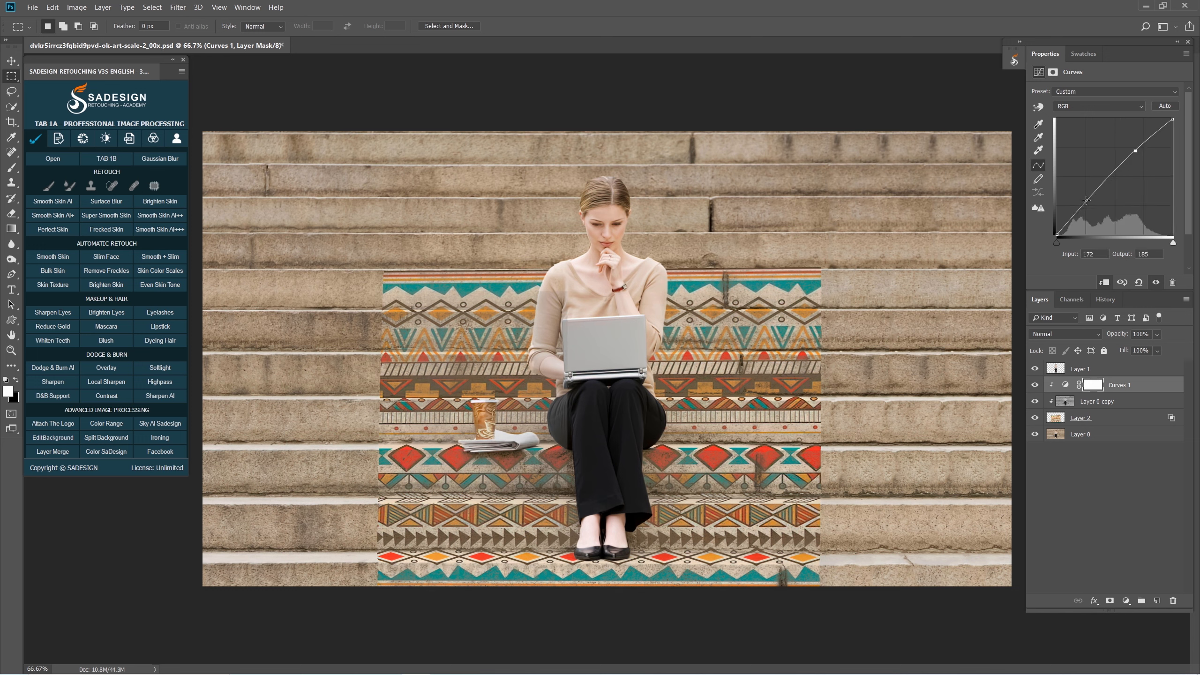
{"action": "left_click_drag", "start_coordinate": [1087, 200], "coordinate": [1086, 211]}
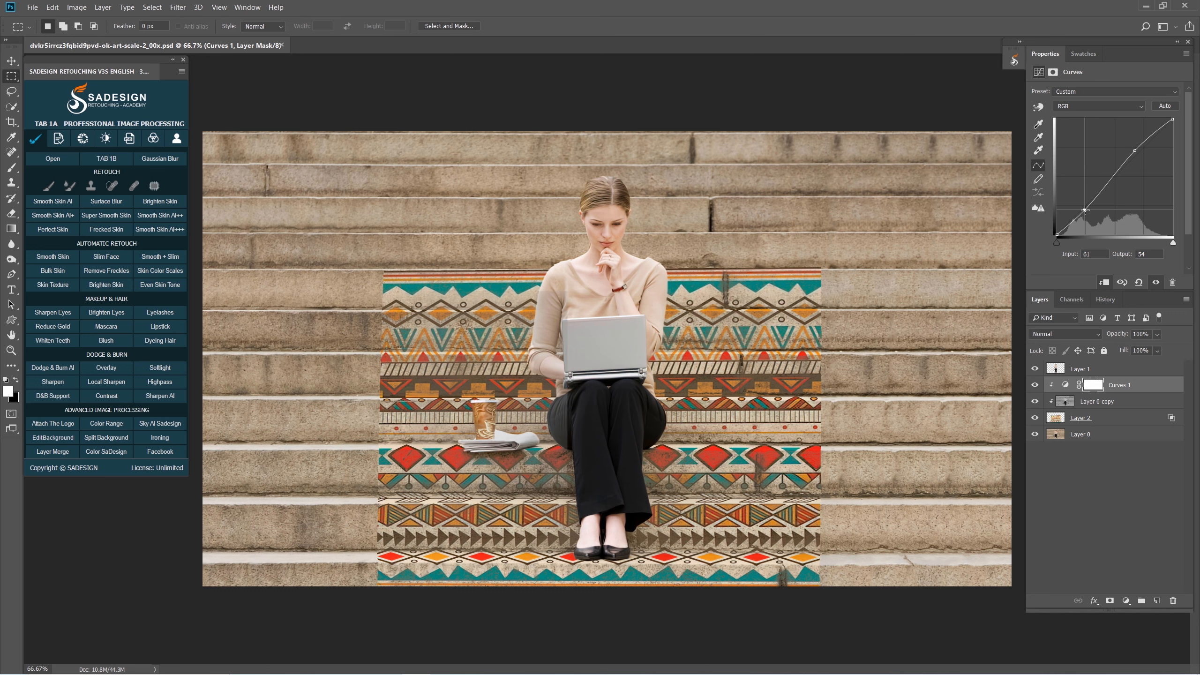
- Group Layer 1, the Curves adjustment, Layer 0 copy and Layer 2 together above Layer 0
{"action": "left_click", "coordinate": [1109, 371]}
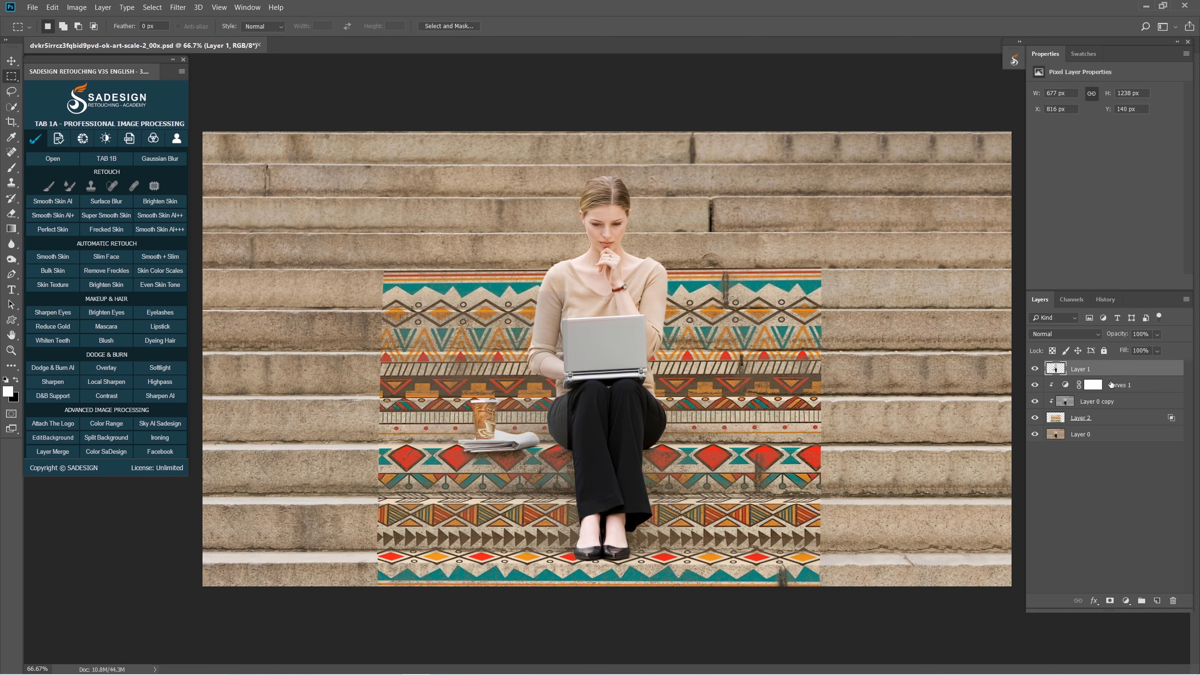
{"action": "left_click", "coordinate": [1104, 420], "text": "shift"}
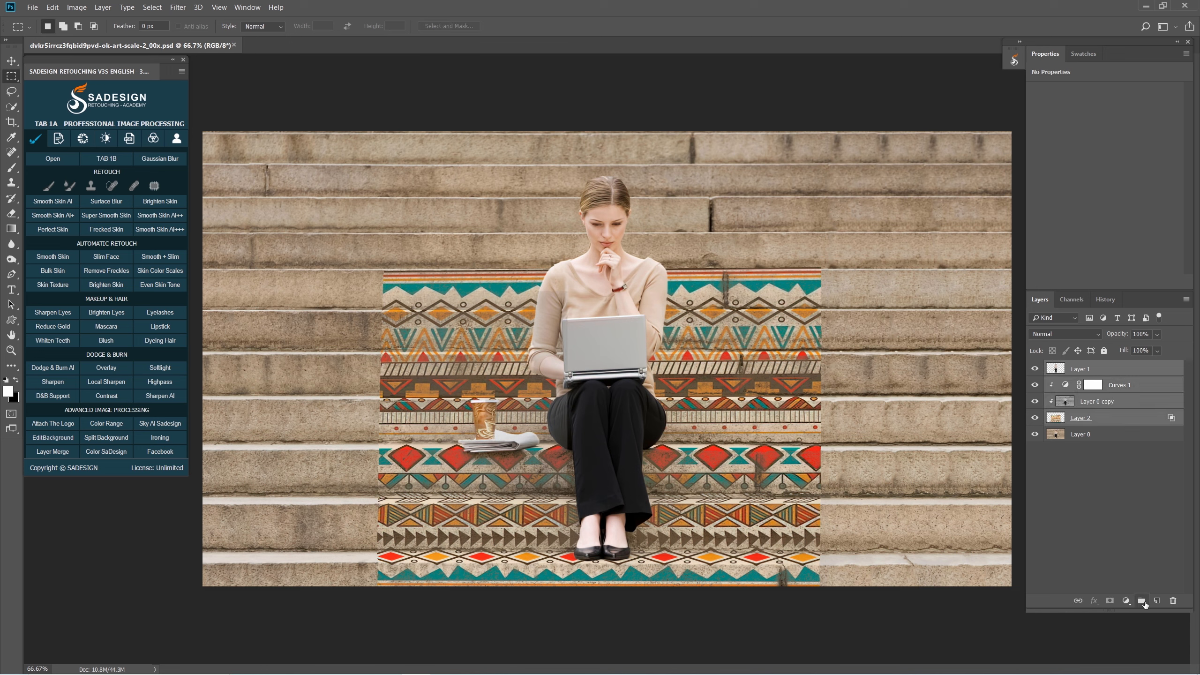
{"action": "left_click", "coordinate": [1142, 601]}
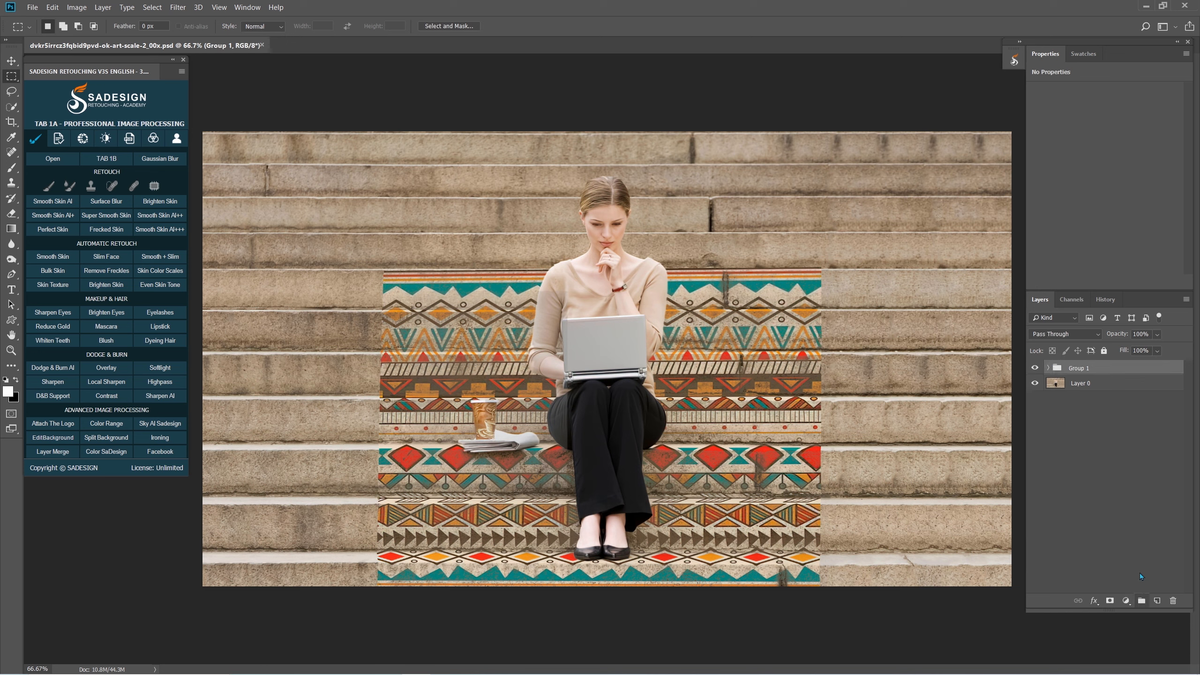
- Toggle the layer group's visibility off and on to compare the stairs before and after, leaving it visible
{"action": "left_click", "coordinate": [1034, 370]}
{"action": "left_click", "coordinate": [1034, 369]}
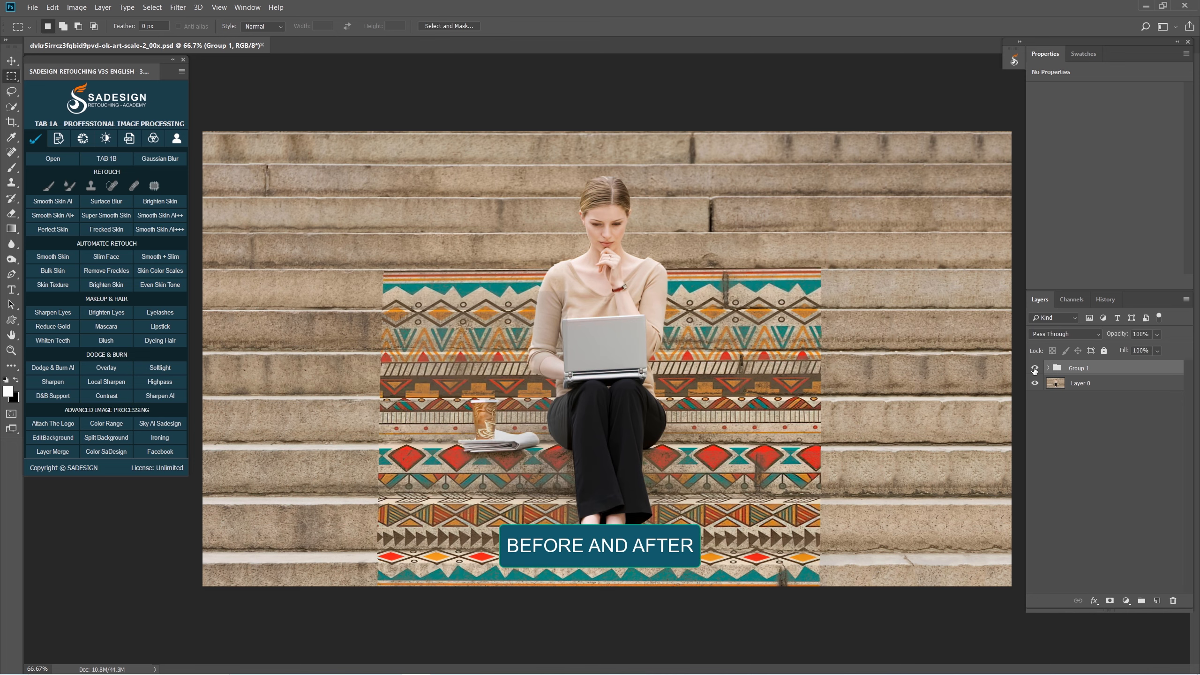
{"action": "left_click", "coordinate": [1035, 369]}
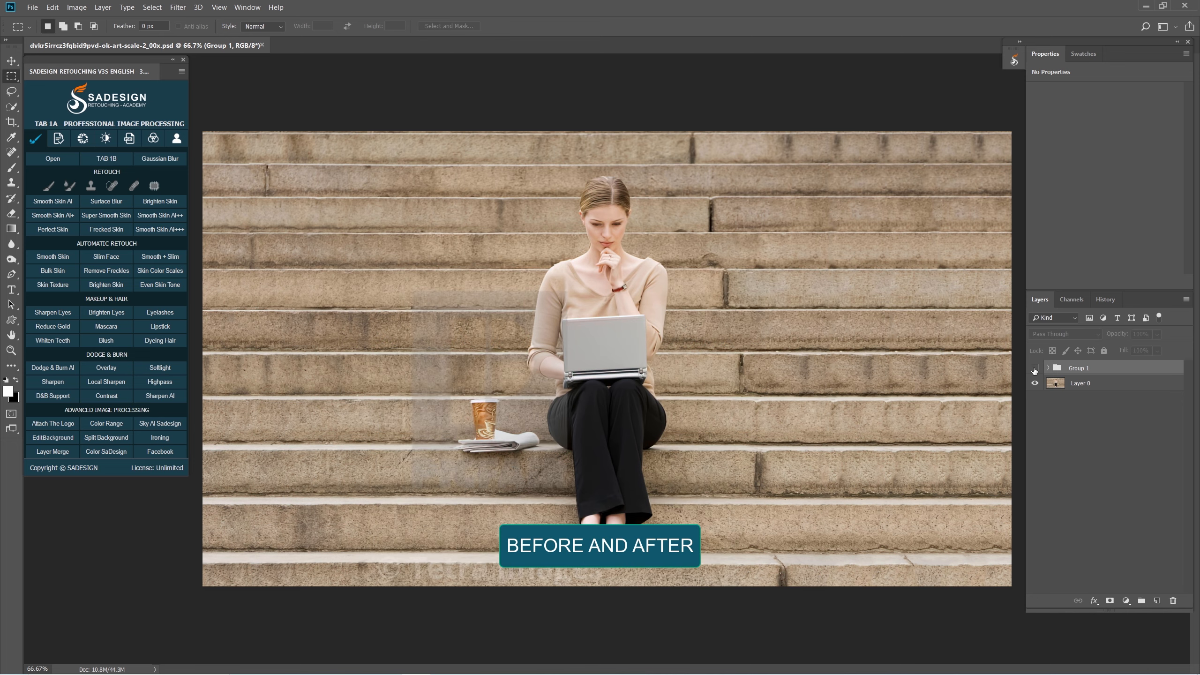
{"action": "left_click", "coordinate": [1035, 369]}
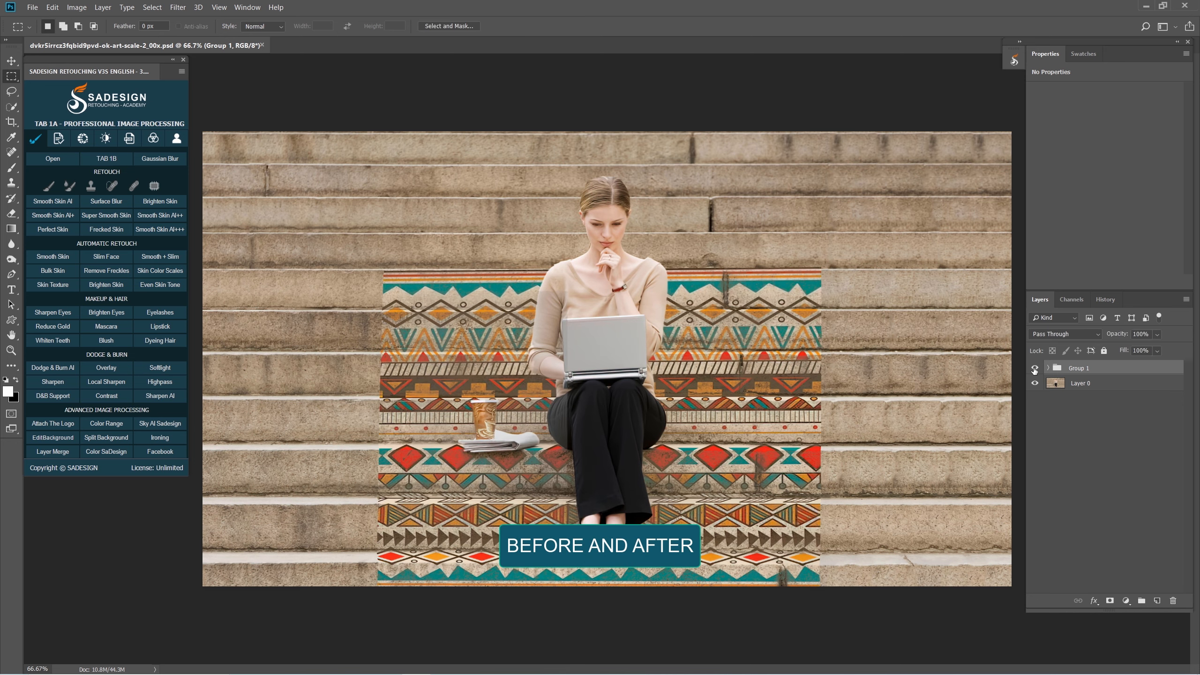